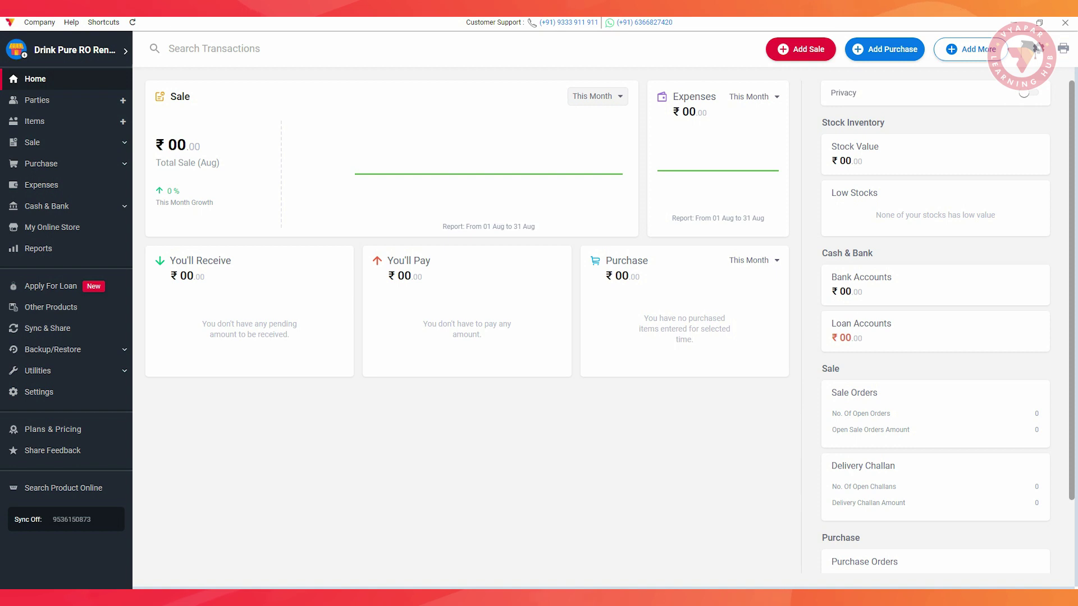
Start a new item named Kent Prime Purifier with Pcs as its base unit.
click(34, 121)
click(215, 133)
text(Kent Prime Pur)
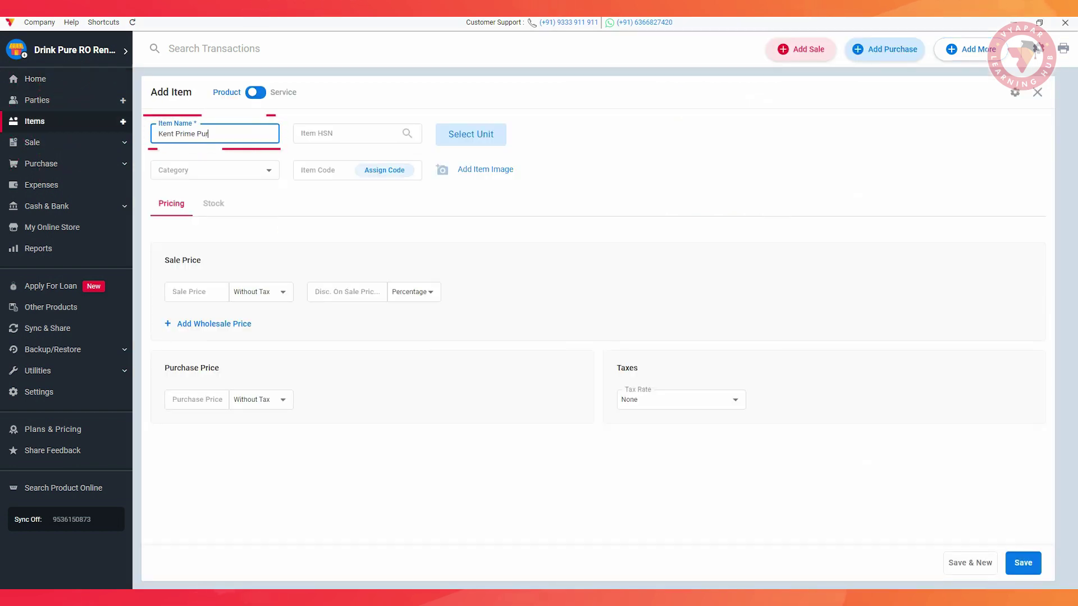
text(ifier)
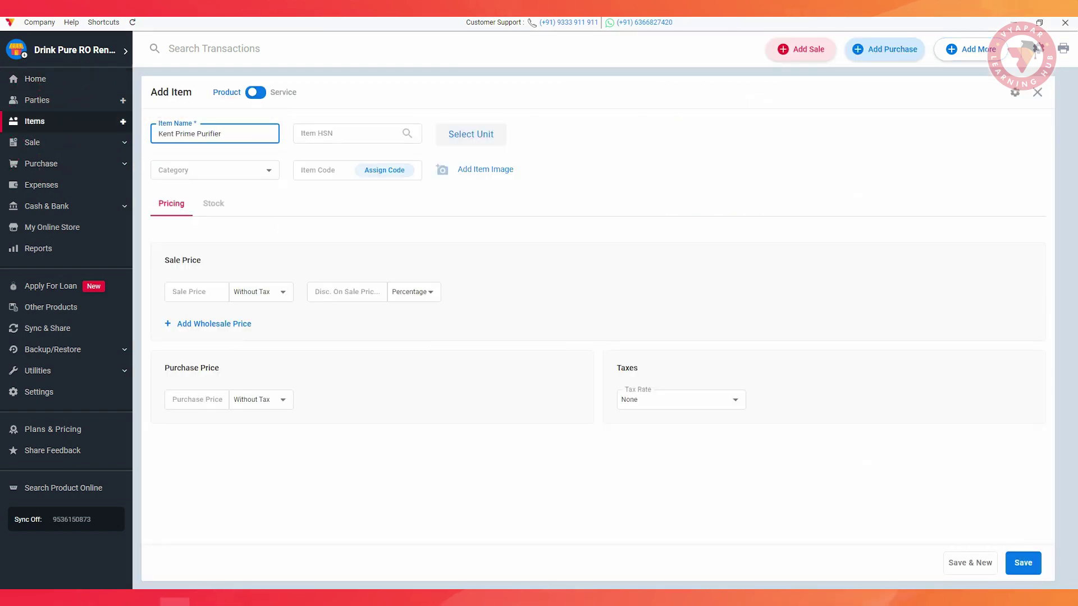
click(469, 134)
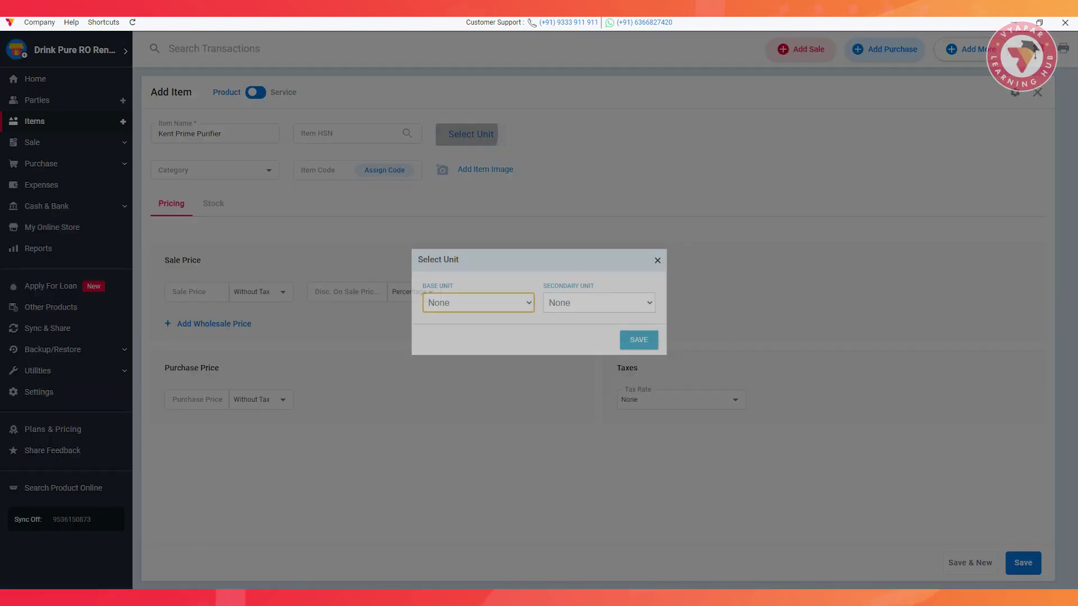
click(478, 303)
click(453, 498)
click(639, 340)
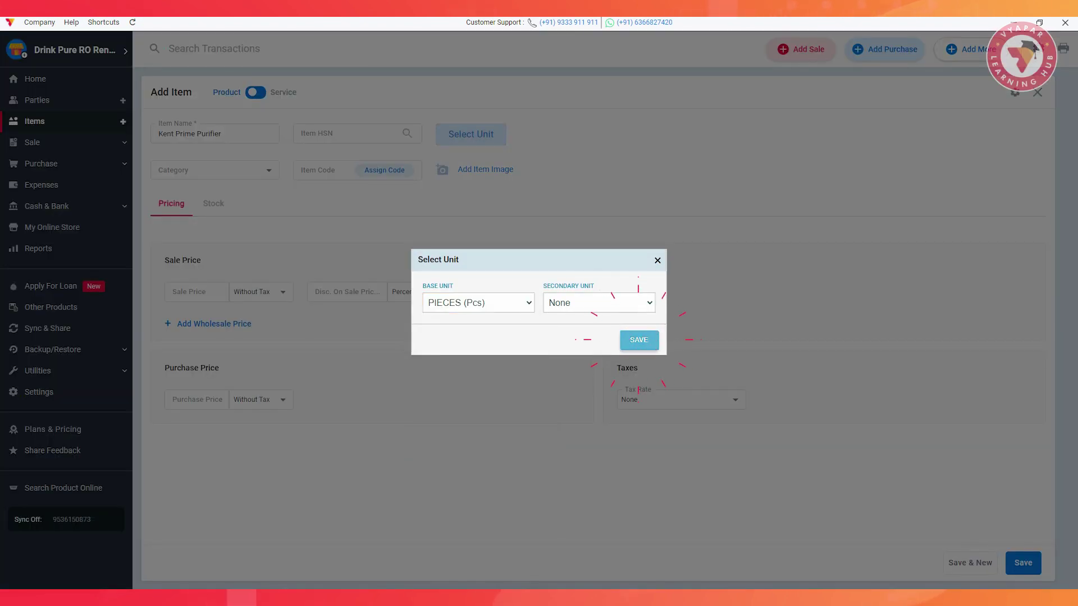
Create the category Kent and assign it to the item.
click(259, 170)
click(214, 197)
text(Kent)
click(539, 344)
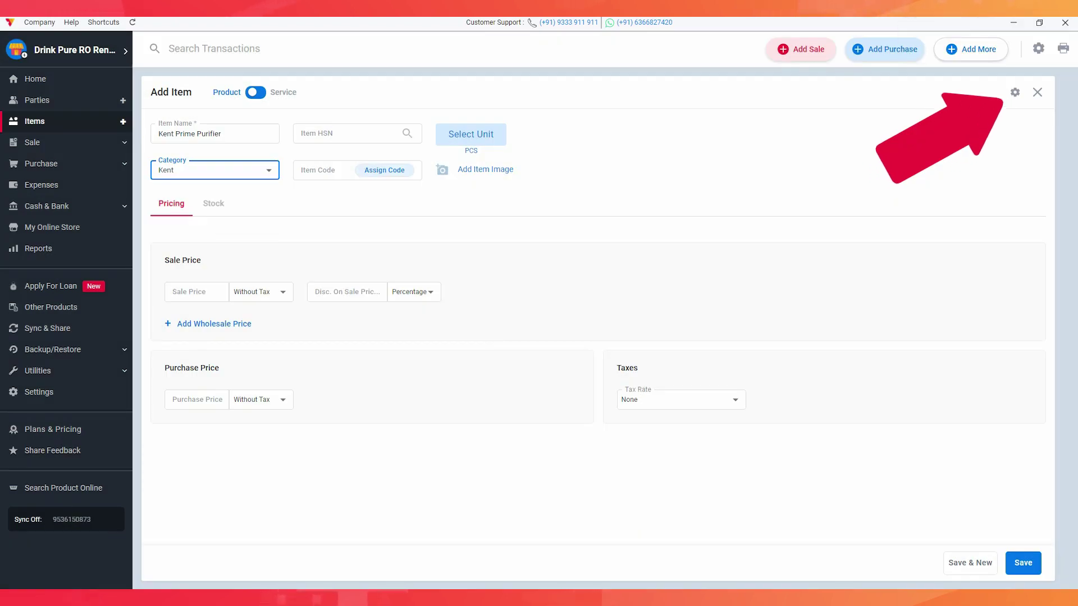
Enable the Description field in the item form settings.
click(1015, 92)
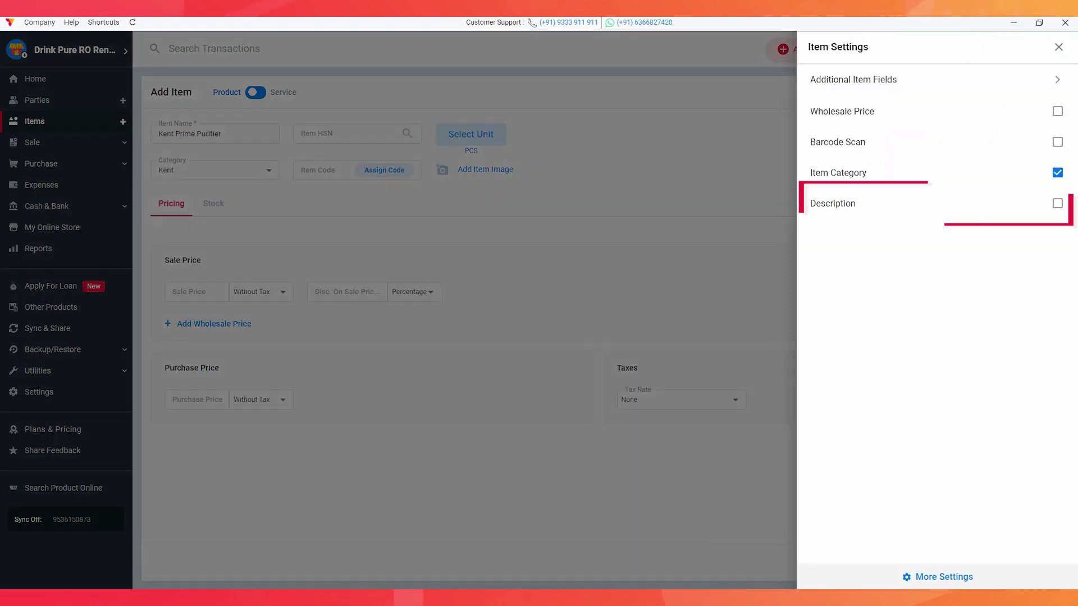
click(1058, 203)
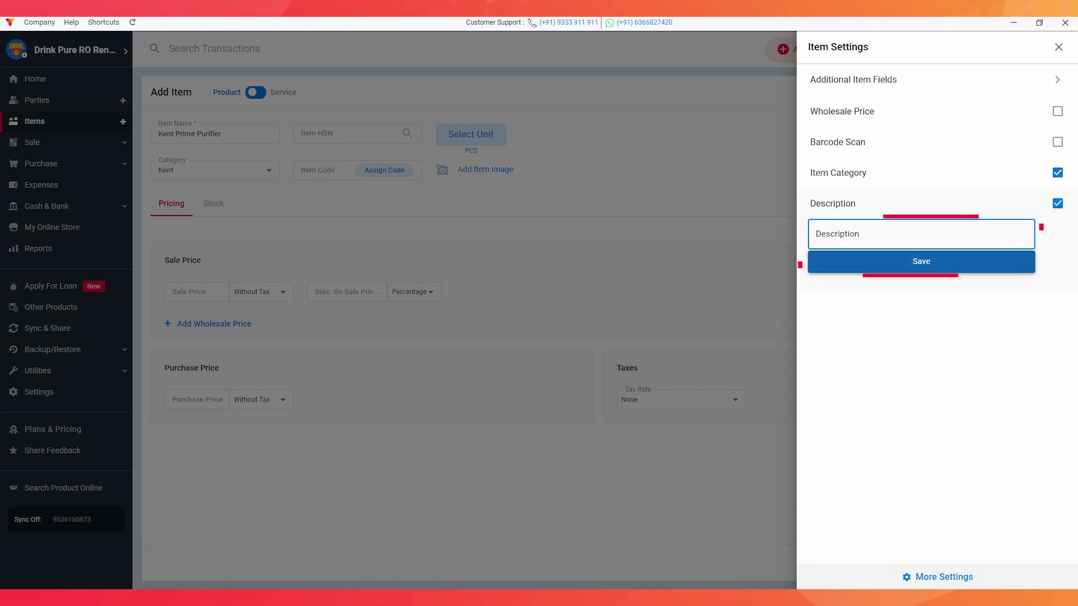
click(918, 259)
click(1058, 47)
Attach the purifier photo as the item's image.
click(477, 168)
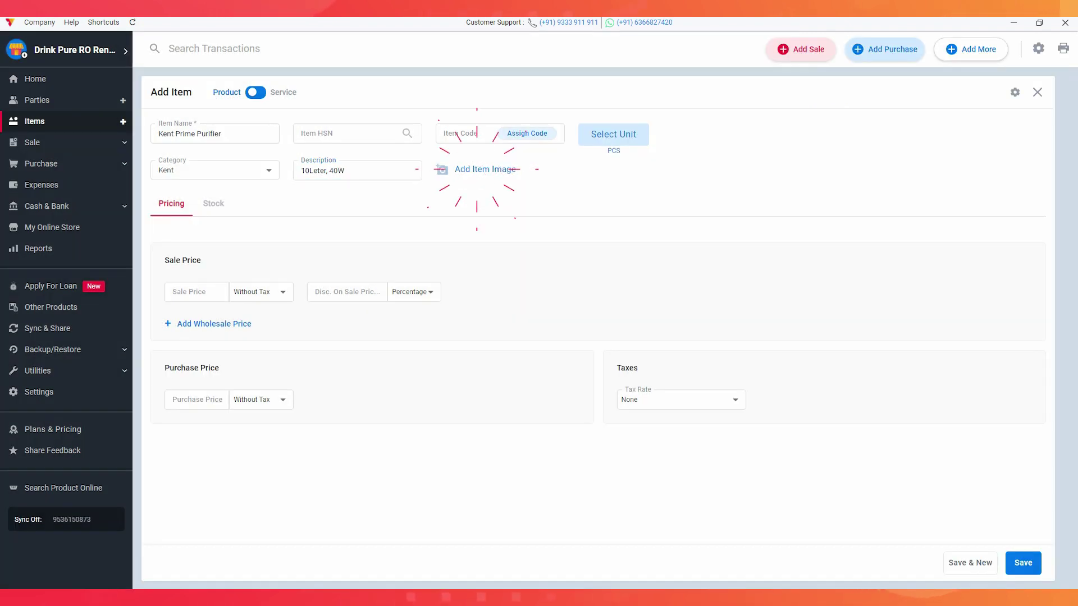
click(153, 111)
double_click(153, 110)
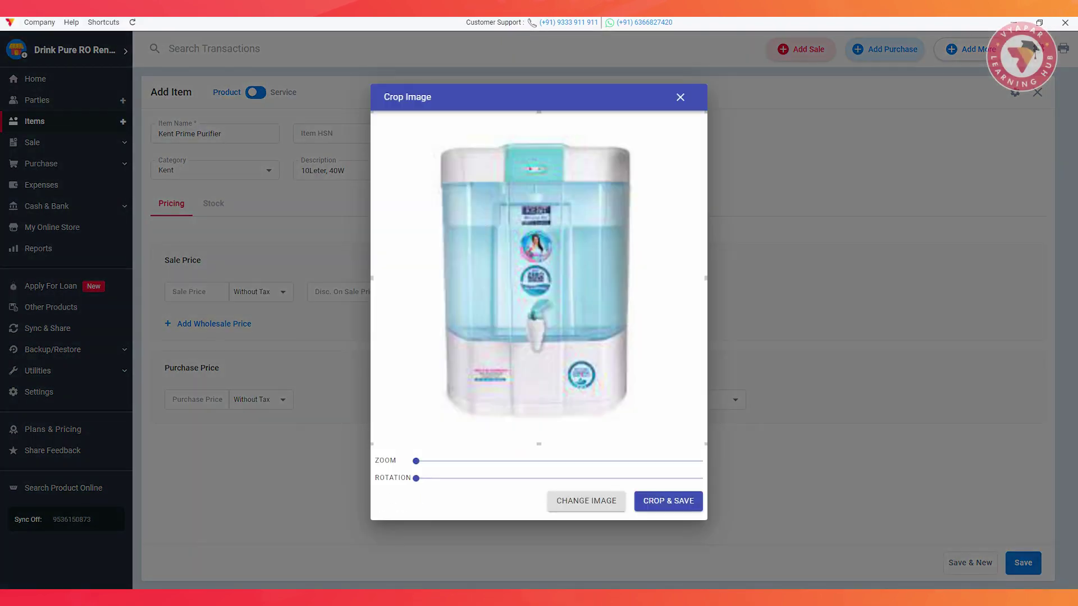
click(669, 500)
Enter purchase price 9999 and opening stock quantity 5, then save the item.
text(9999)
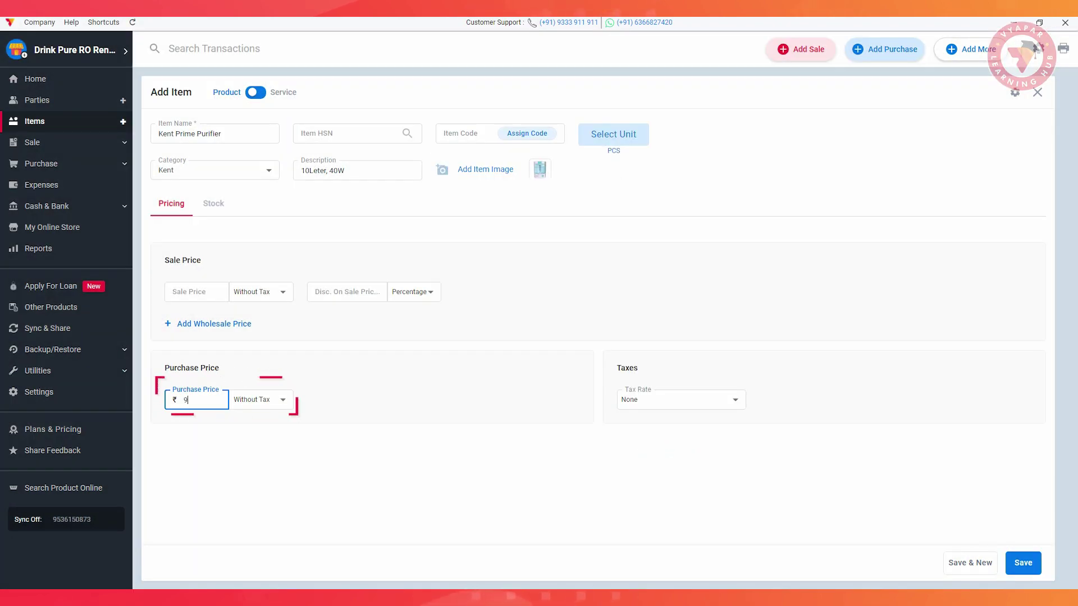
click(213, 204)
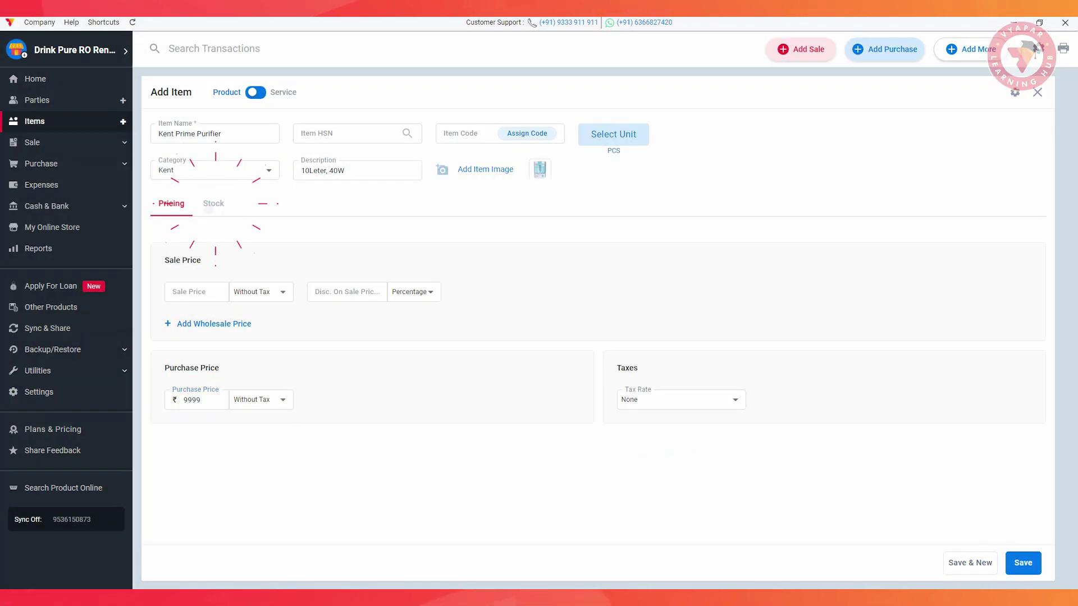
click(215, 243)
text(5)
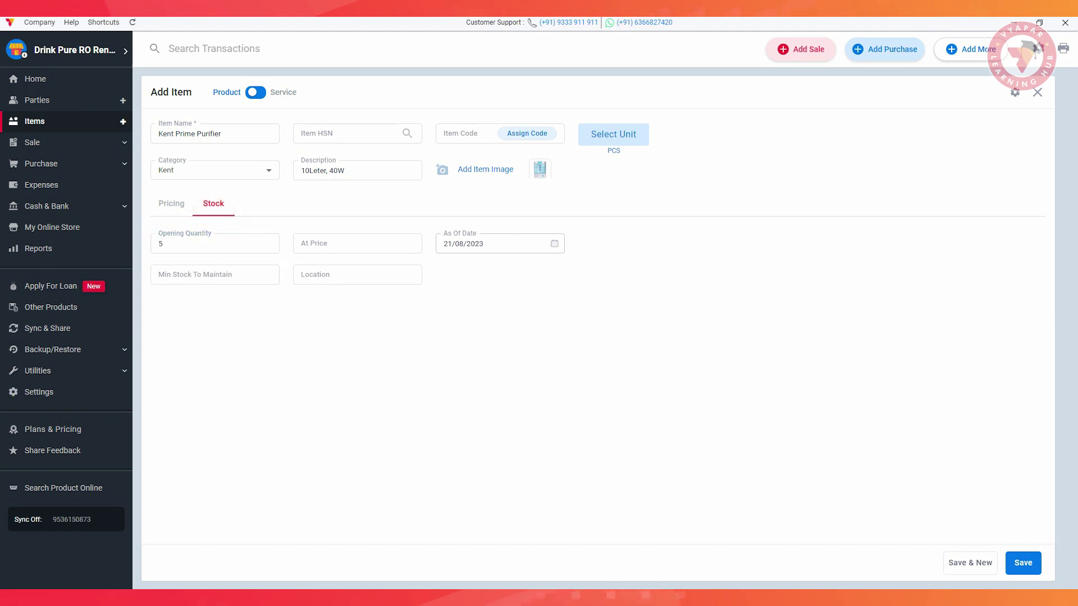
click(1023, 562)
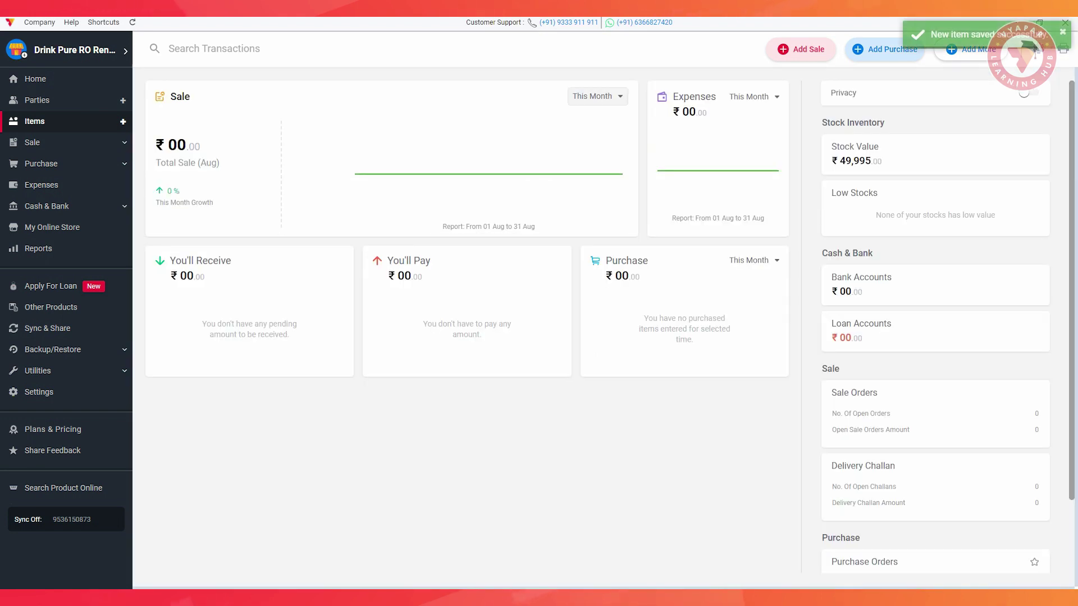
Add the Security Charges service on the Services tab with a ₹2,500 sale price.
click(34, 121)
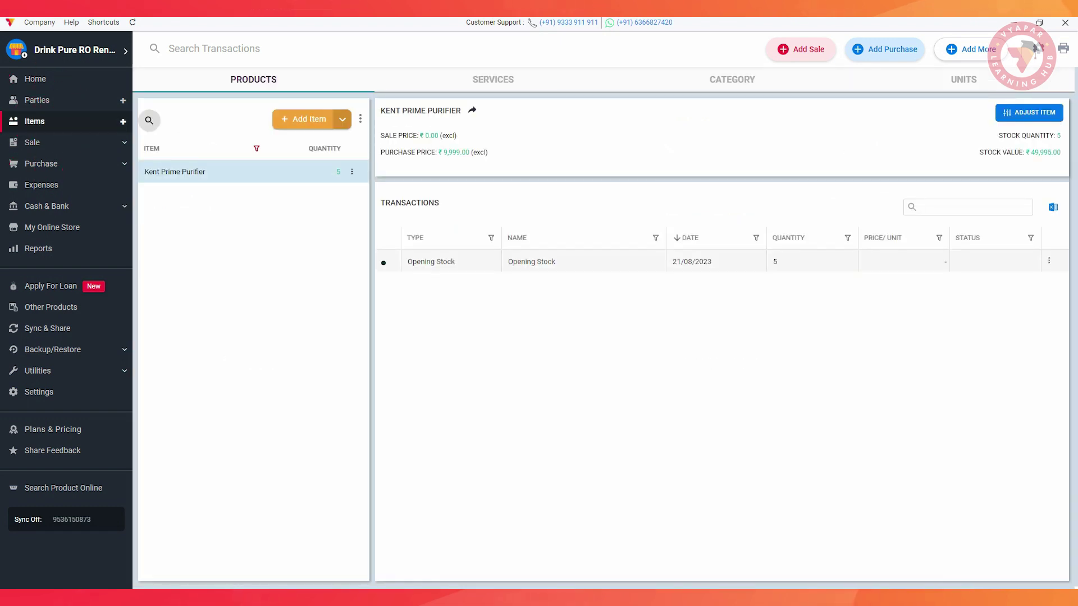
click(492, 79)
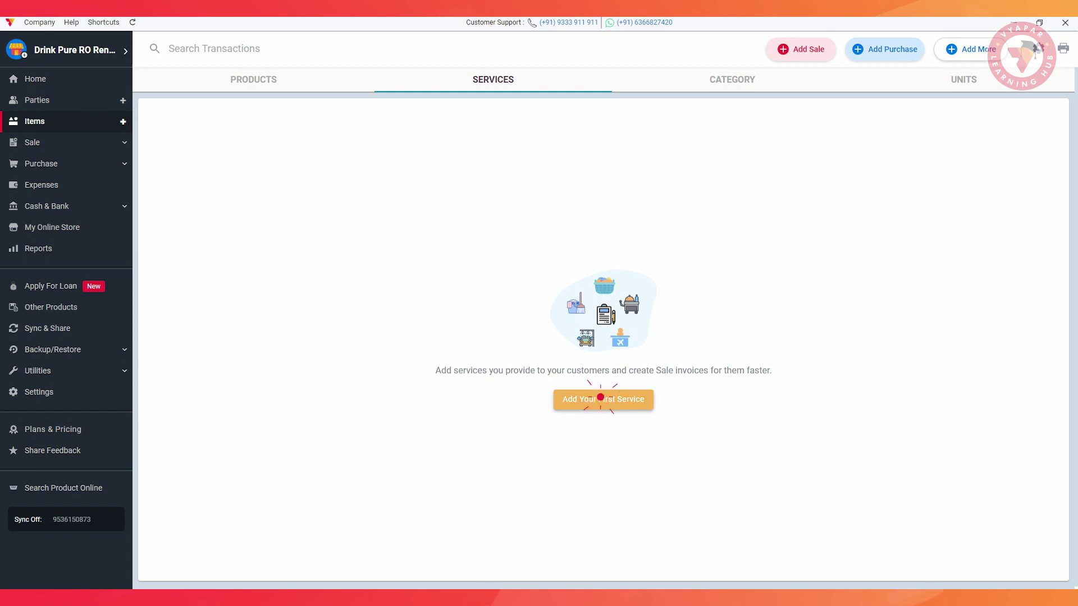
click(600, 397)
text(Security Charges)
click(202, 291)
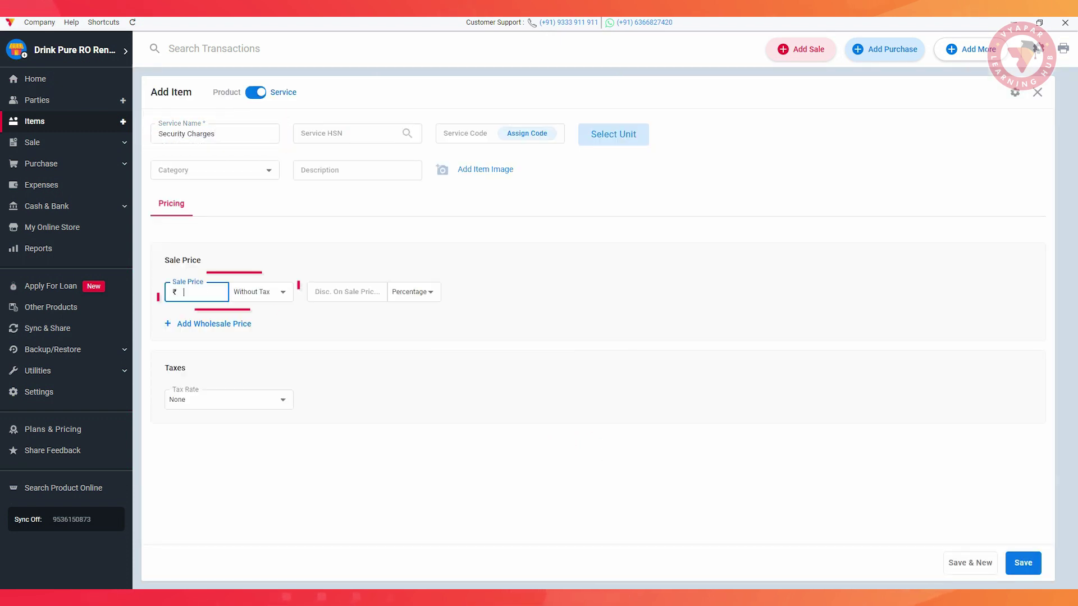
text(2500)
click(1023, 562)
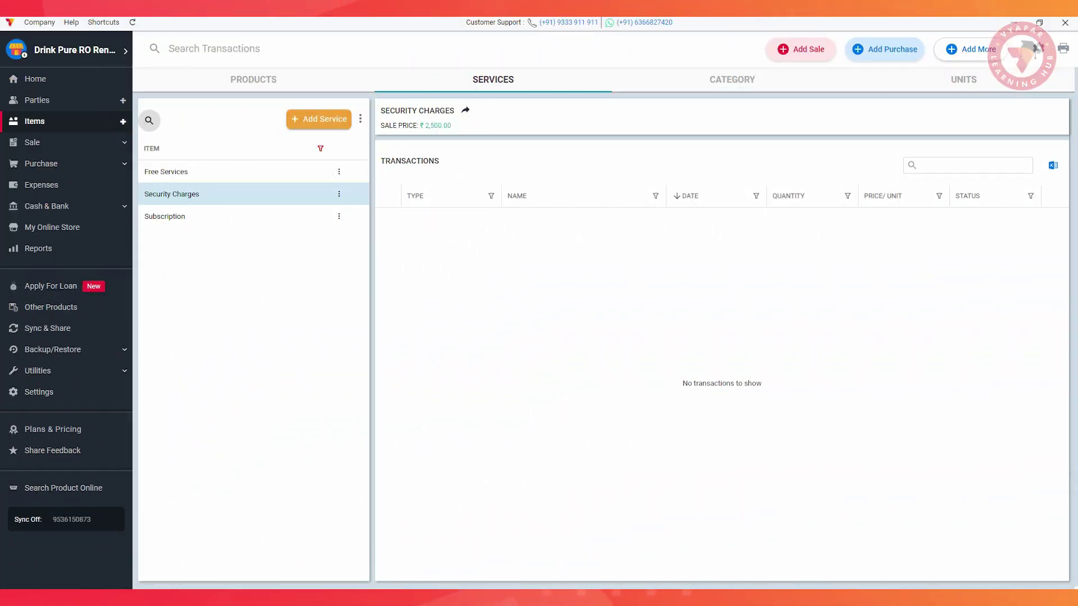
Go to Utilities > Import Items and choose Upload from an Excel File.
click(38, 371)
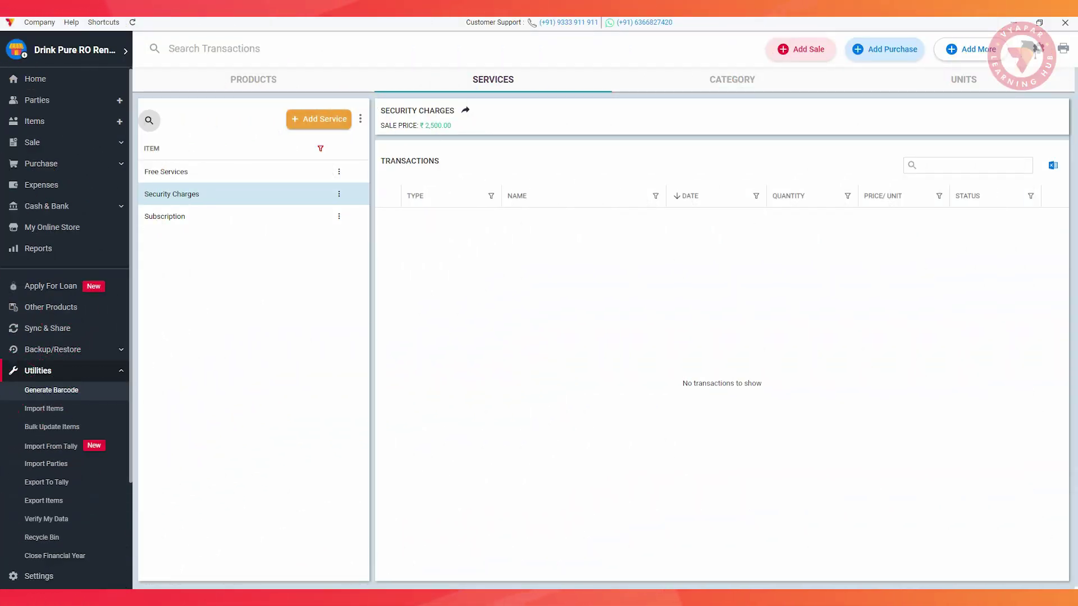
click(42, 409)
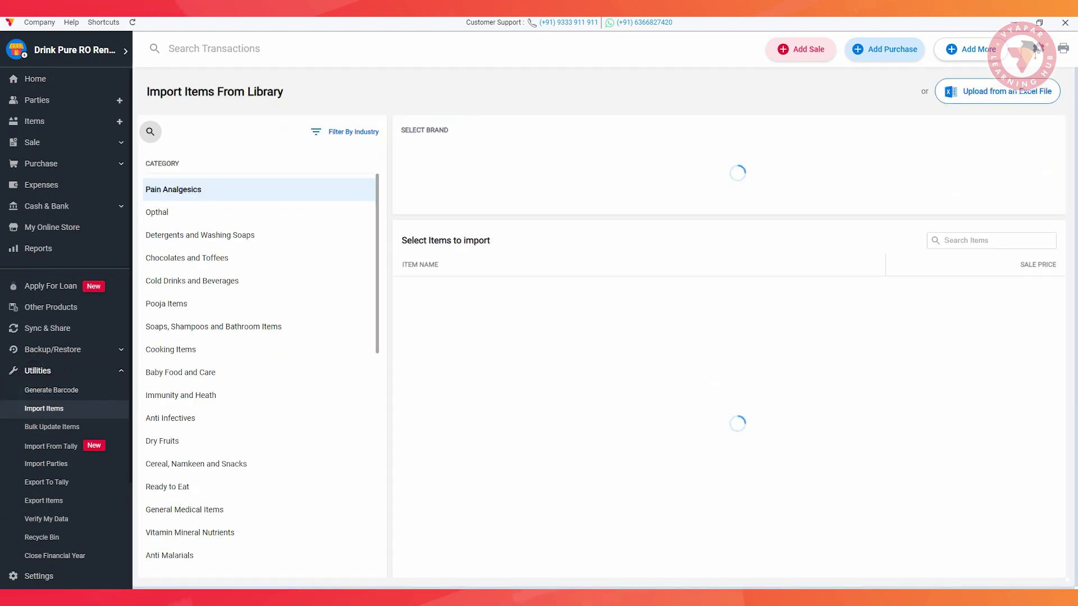
click(988, 92)
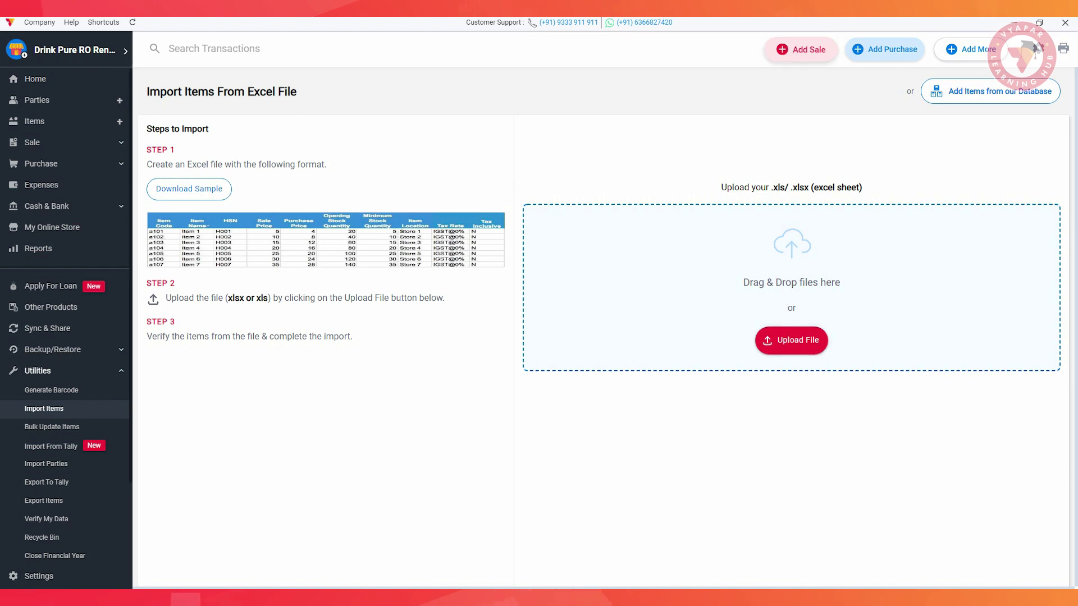
click(794, 49)
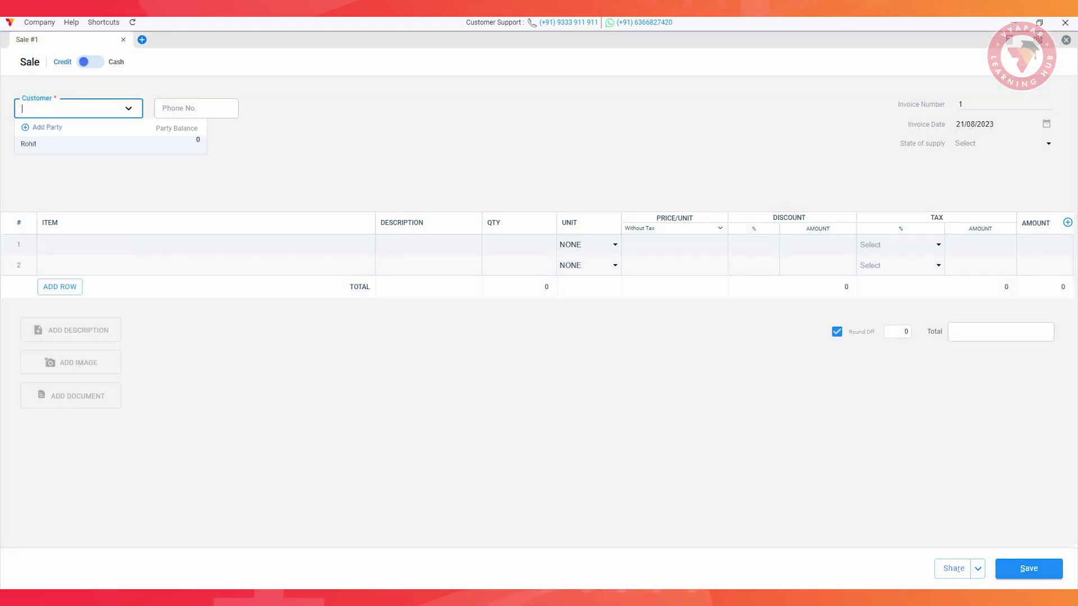
Add a new customer and put Kent Prime Purifier on the first invoice row.
click(52, 126)
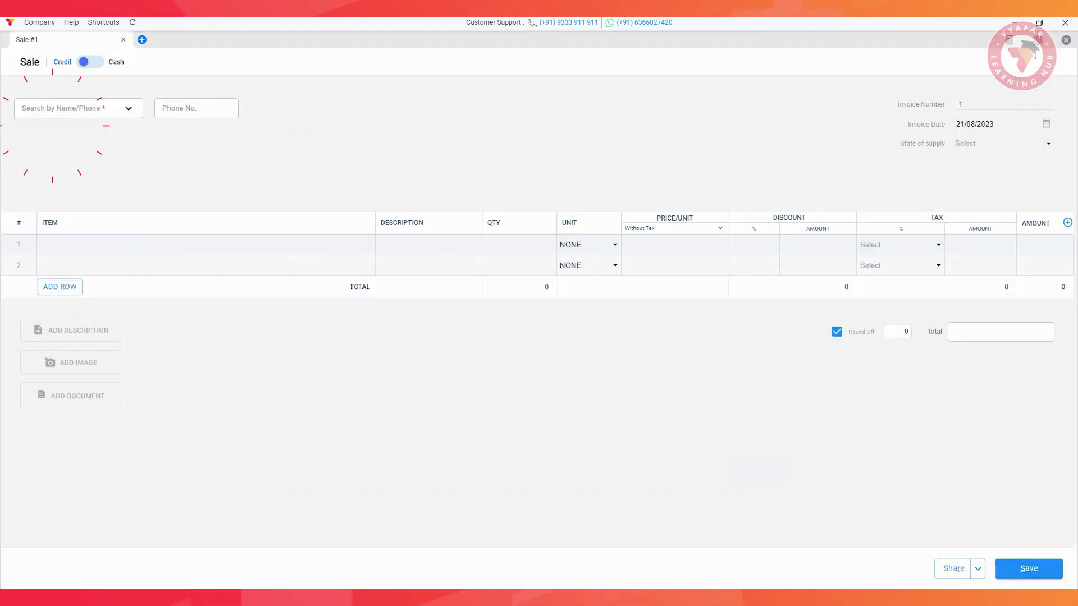
text(Garim)
click(751, 470)
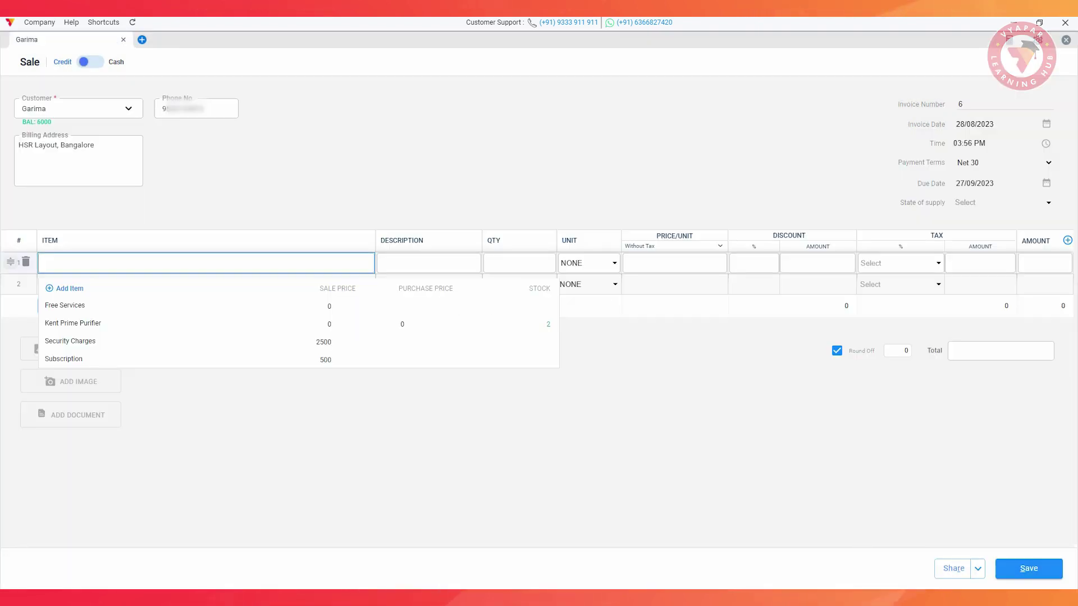
click(73, 323)
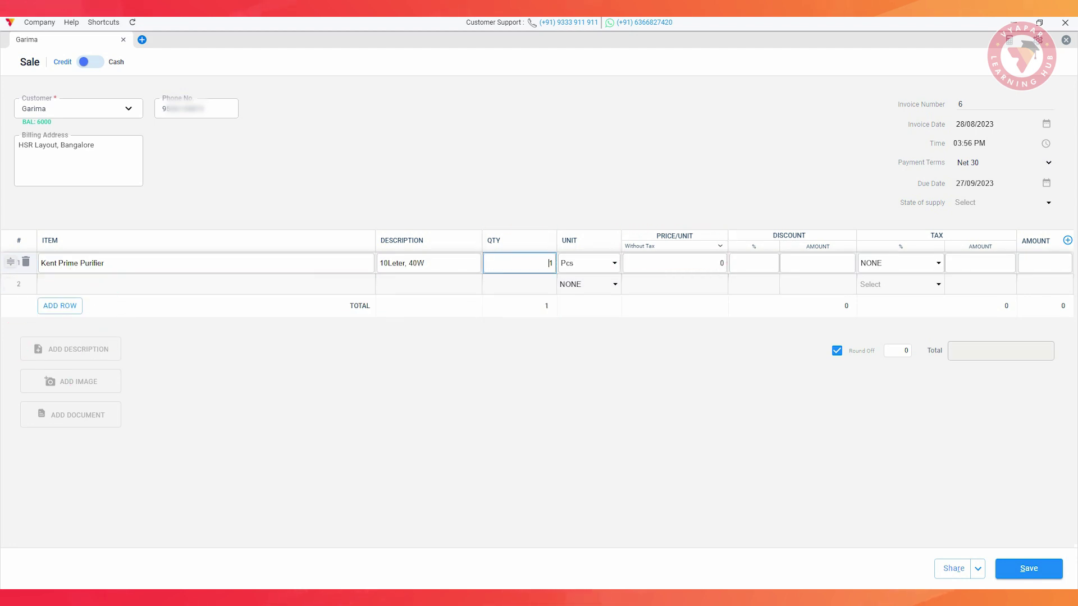
Add Subscription as the second line with the description 'For 12 Months'.
click(84, 284)
click(65, 377)
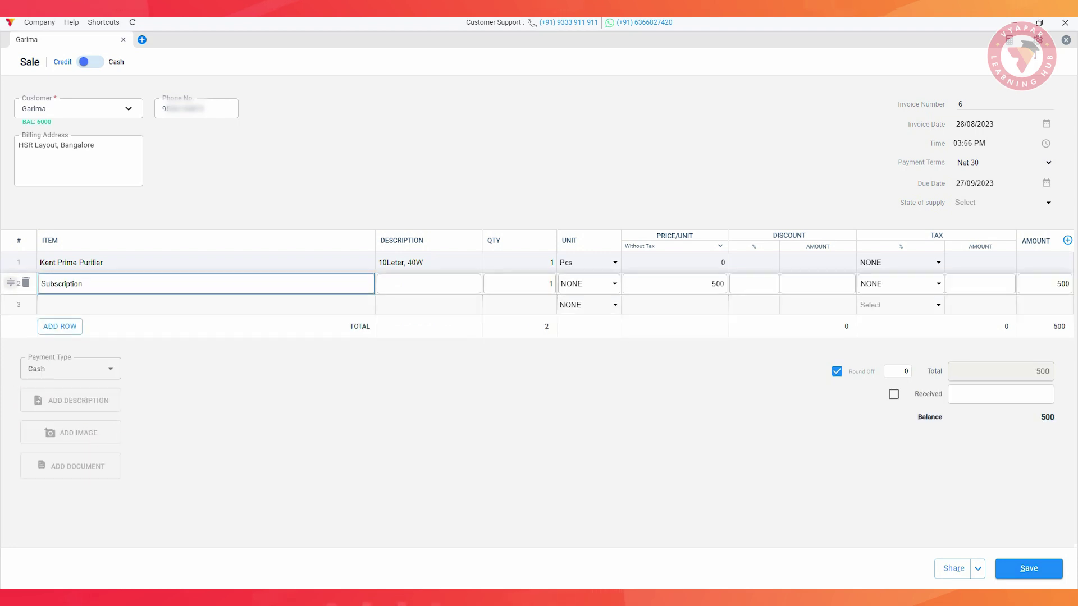
click(527, 284)
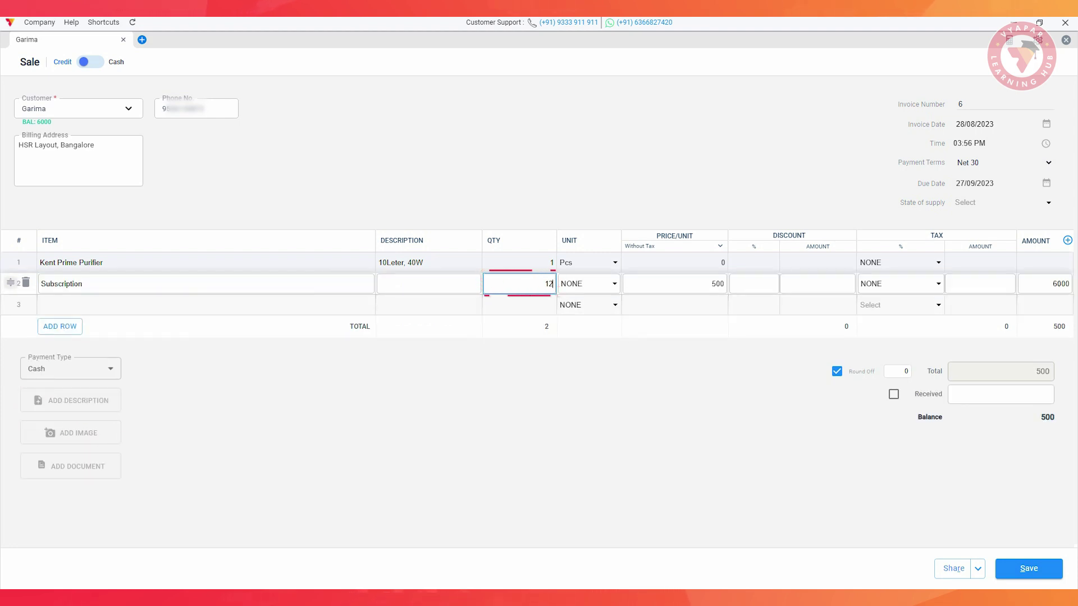
click(429, 284)
text(For 12 Months)
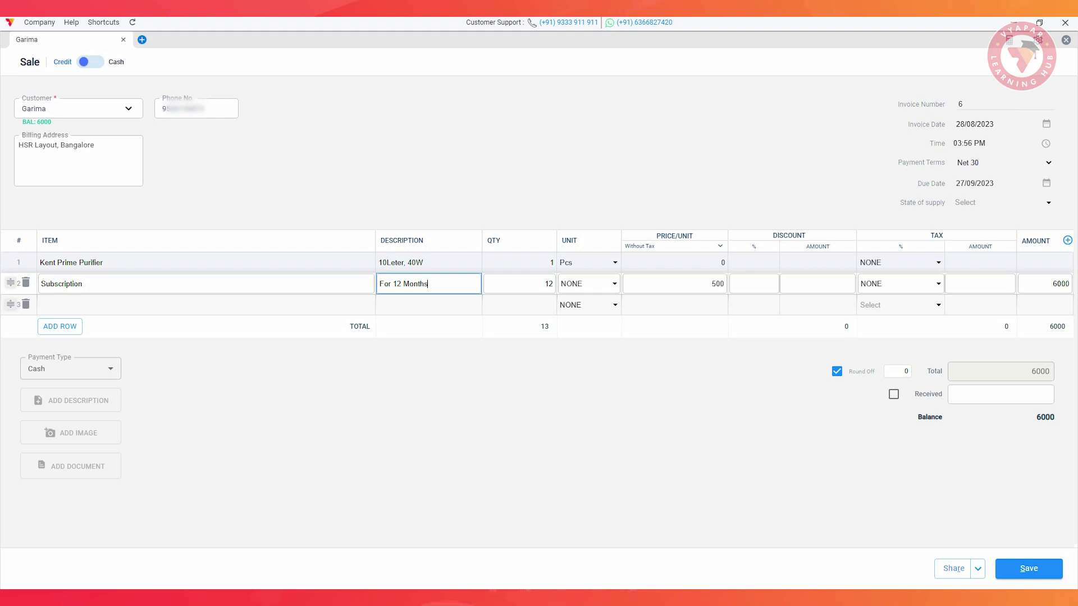
Add Security Charges and Free Services lines plus the note 'Security amount received 2500'.
click(206, 305)
click(67, 380)
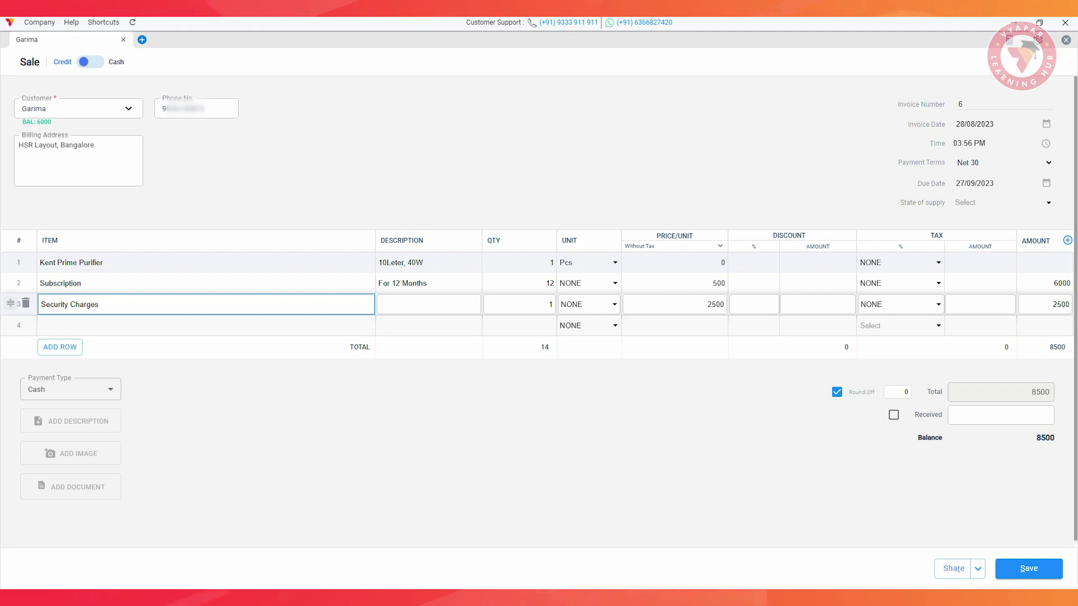
click(206, 325)
click(69, 367)
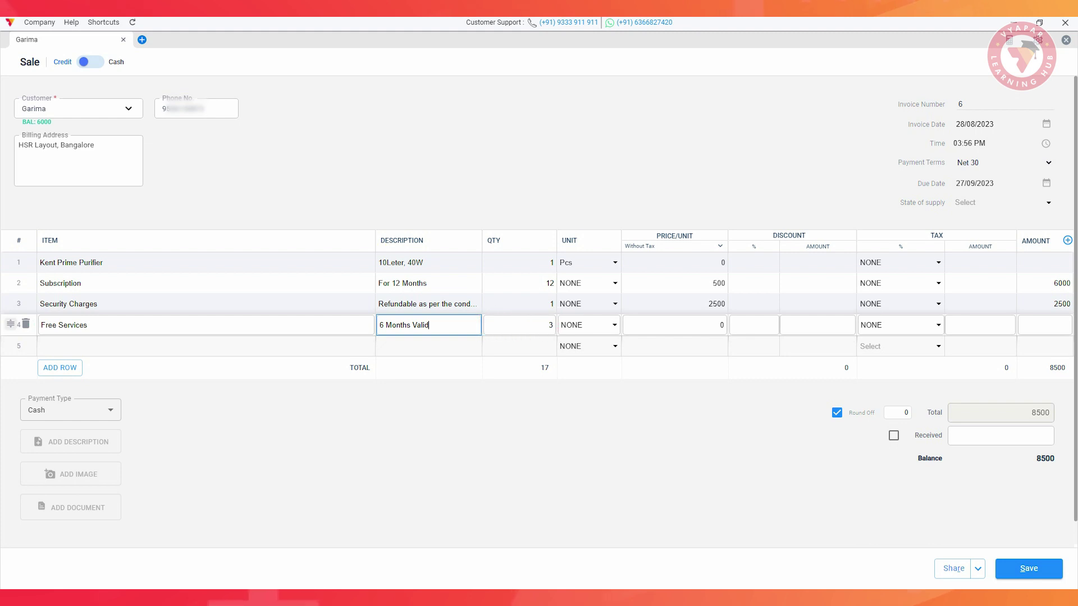
text(ity)
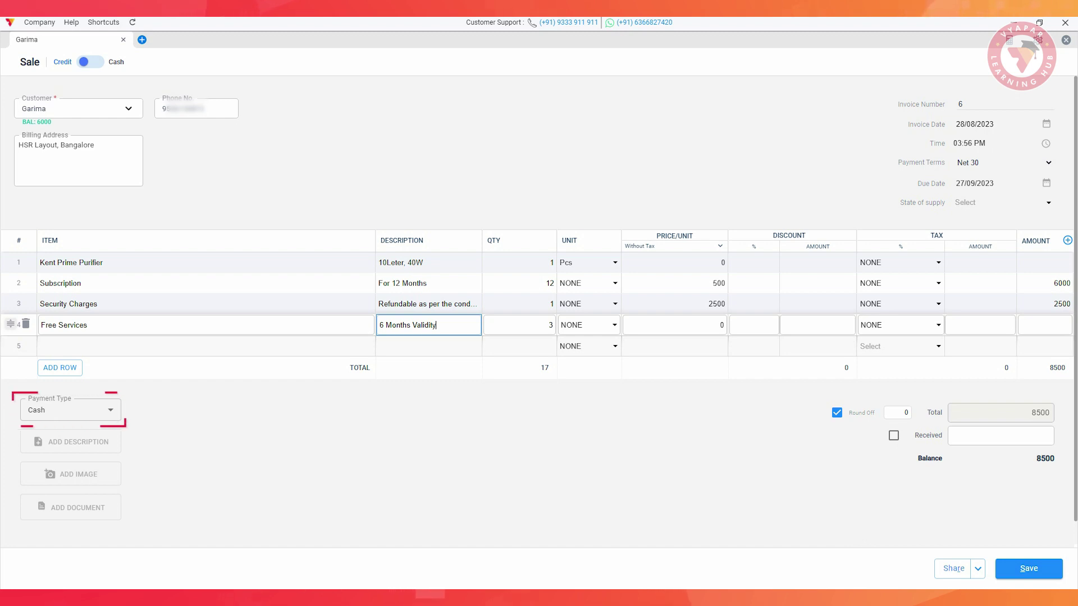
click(70, 442)
text(Started fro)
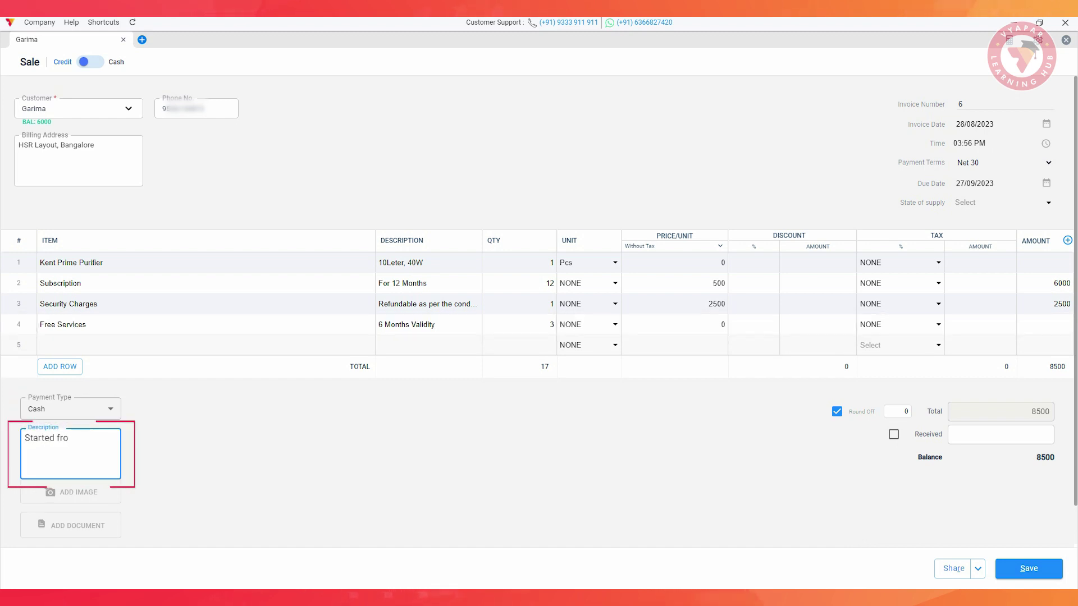
text(m 2th July  )
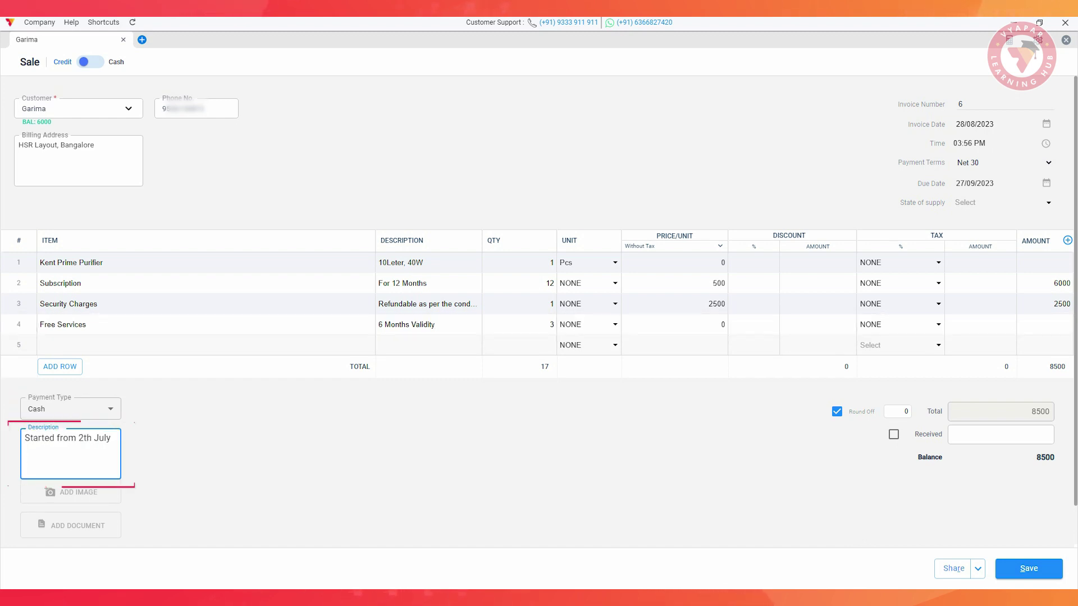
text(Security amount rec)
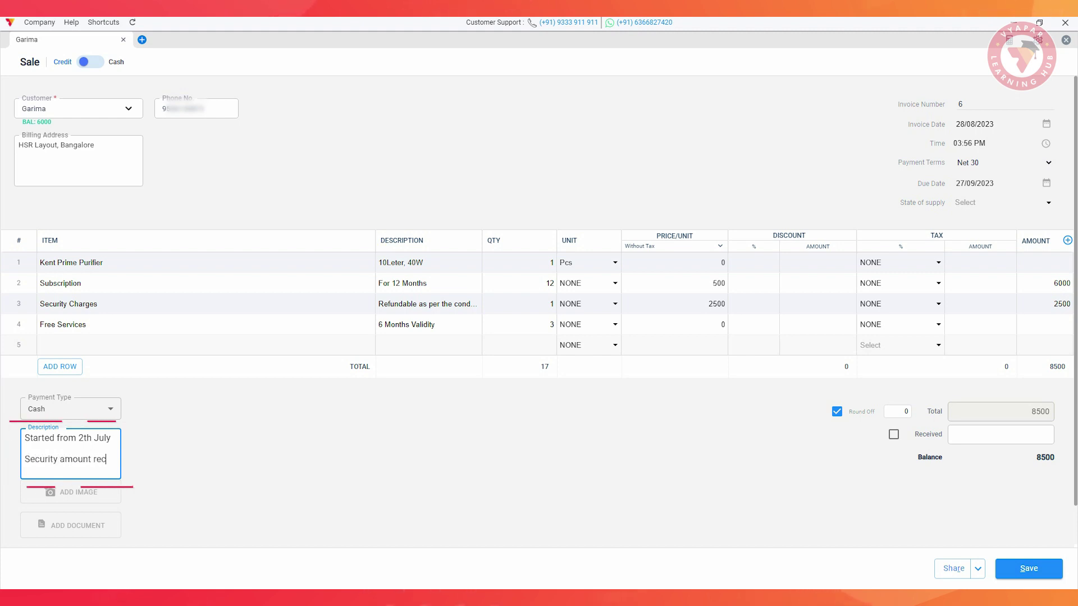
text(eived 2500)
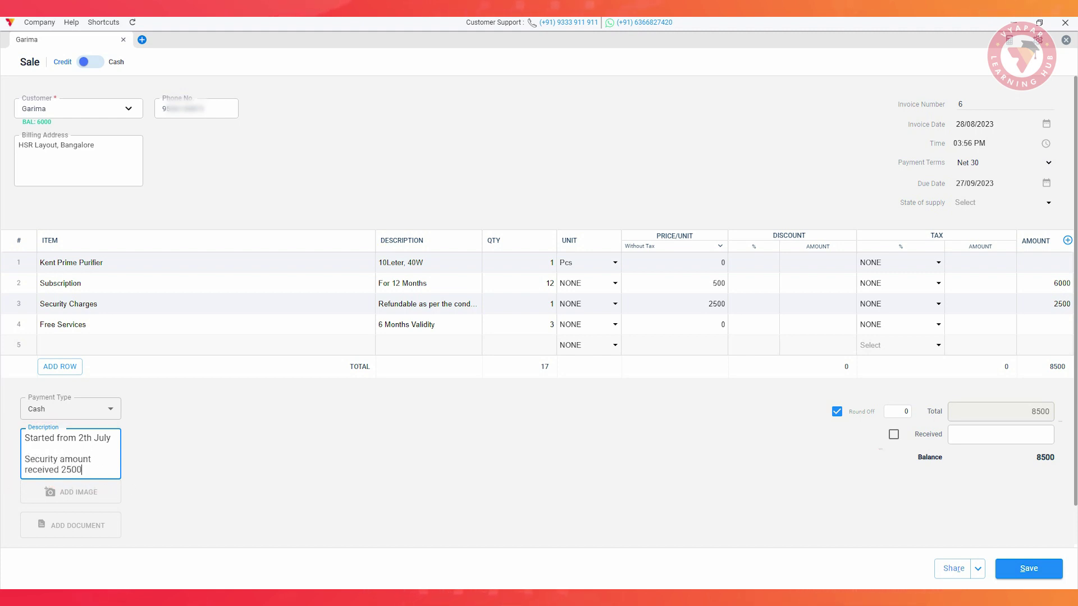
Mark ₹2,500 as received, set 30-day payment terms, and save the invoice.
click(1000, 434)
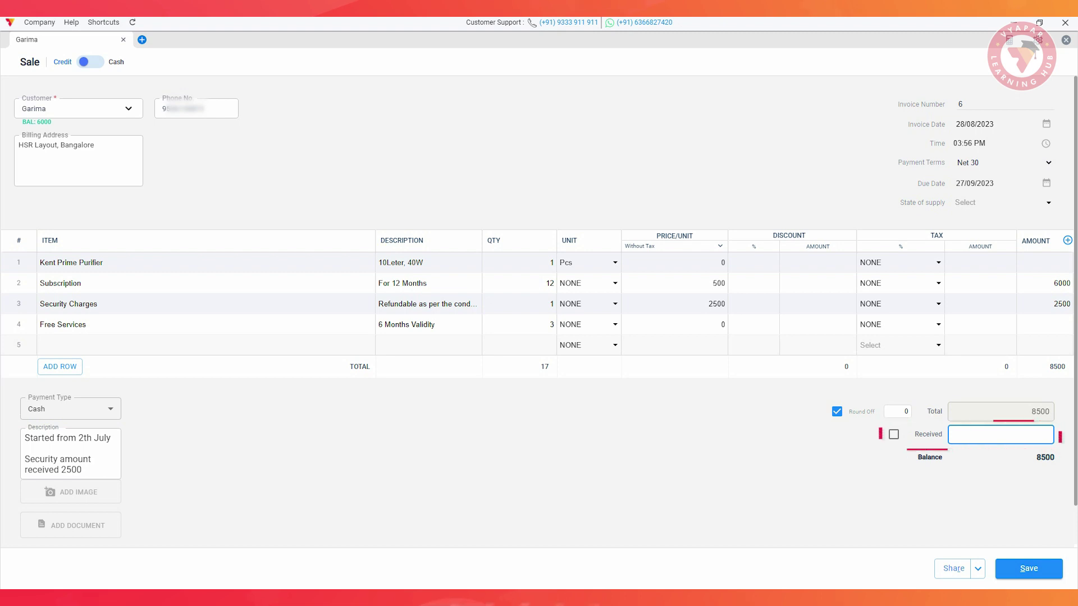
text(2)
text(500)
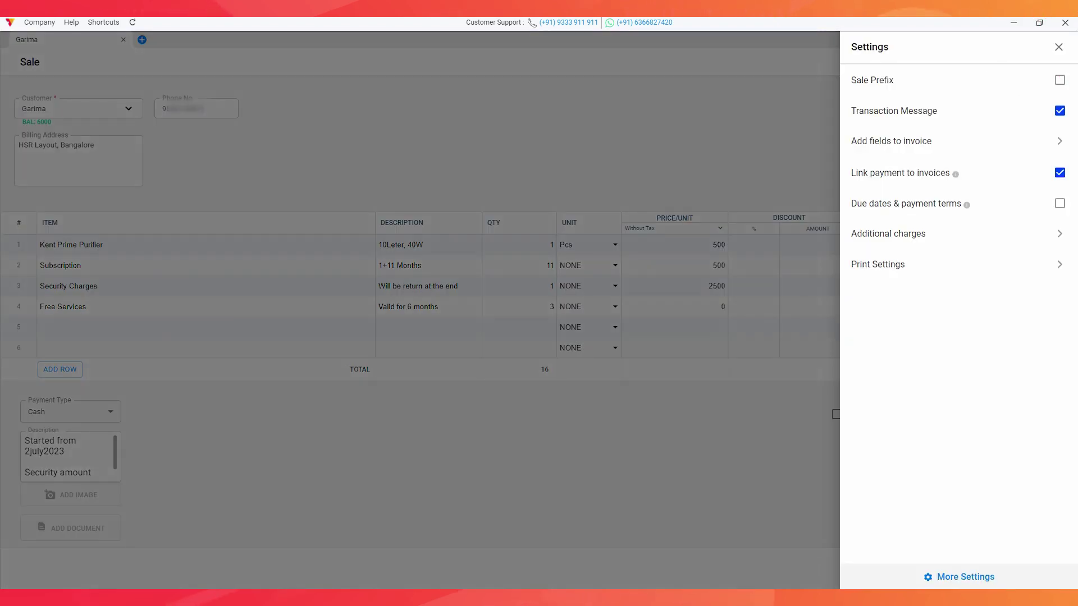
click(1059, 203)
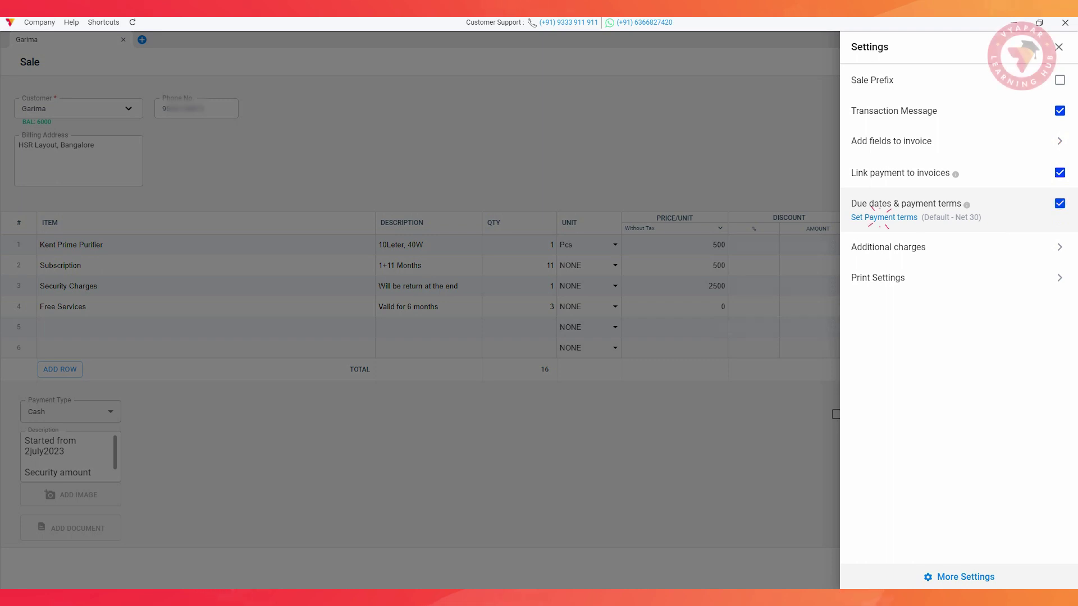
click(884, 217)
click(1020, 240)
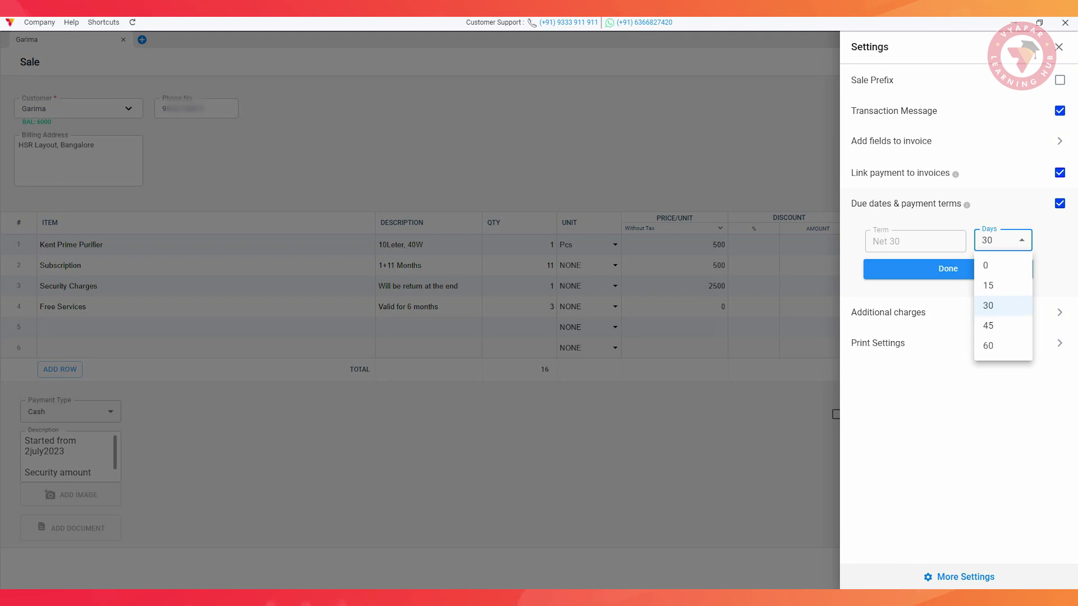
click(988, 306)
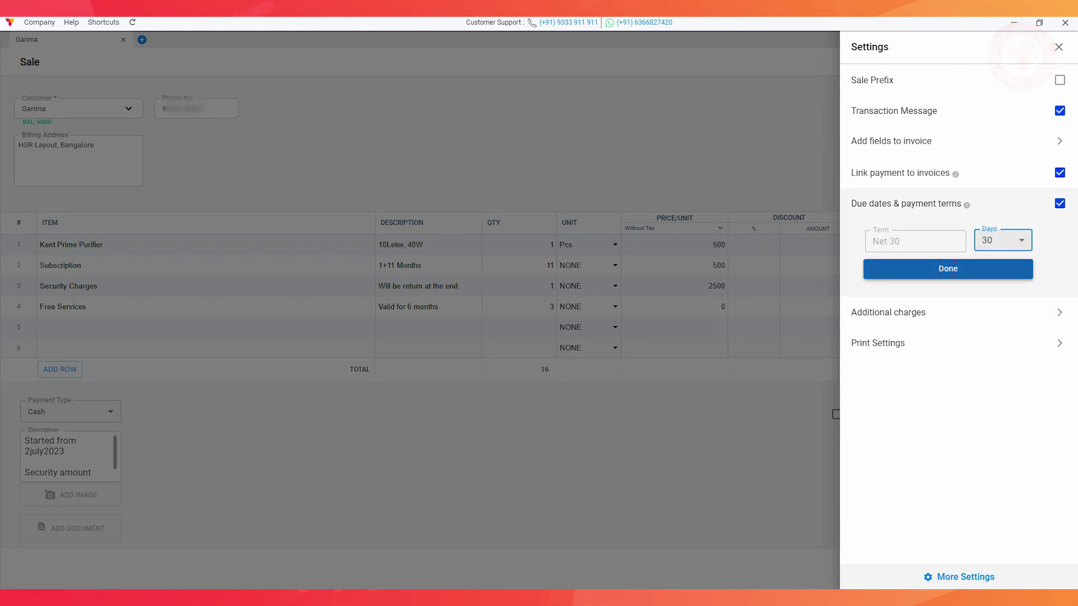
click(947, 268)
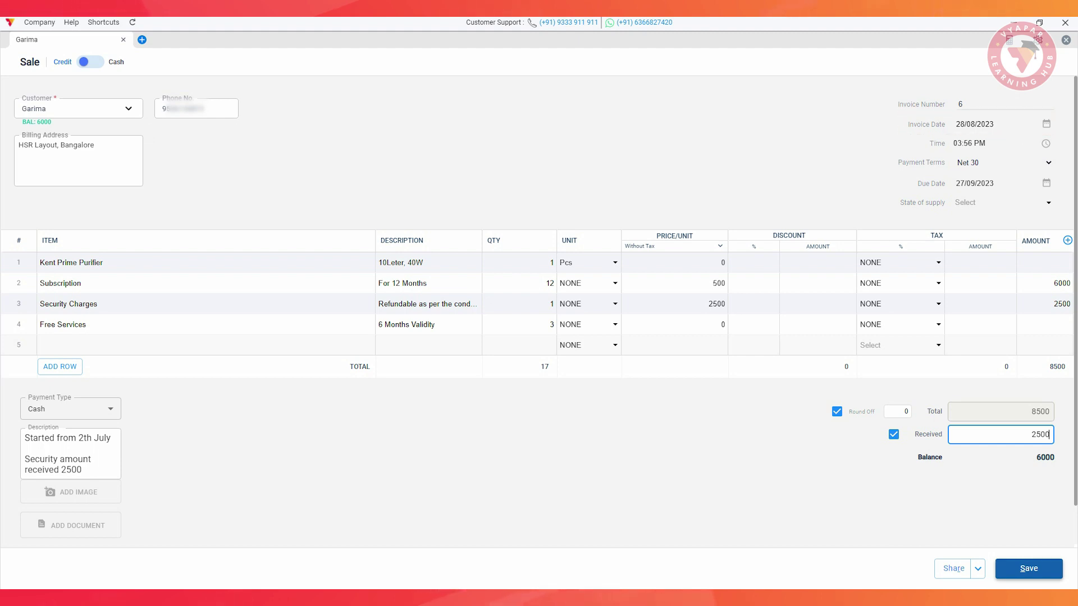
click(1029, 568)
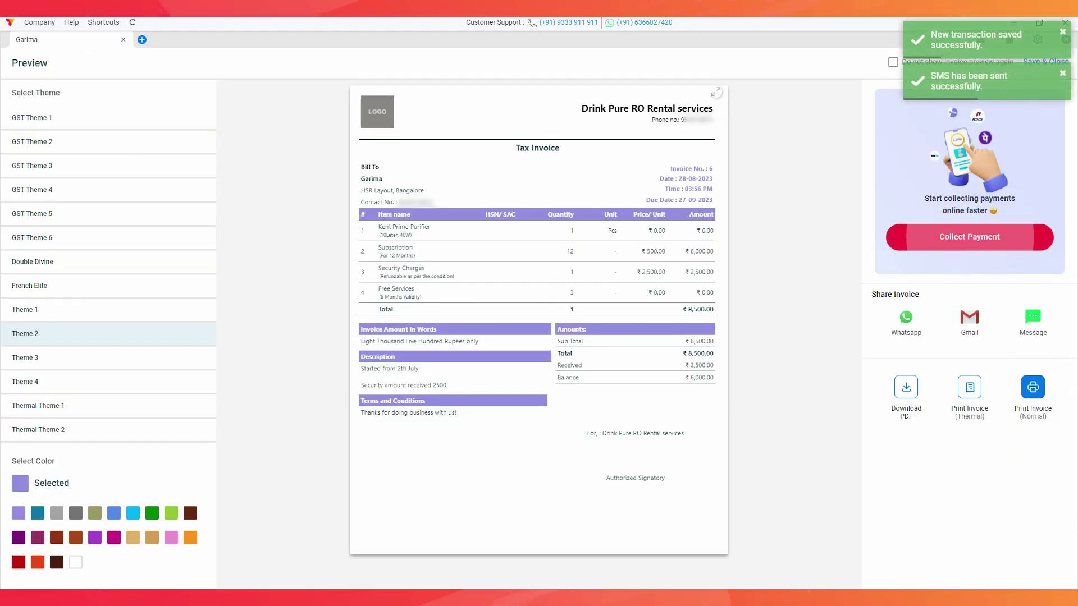
Preview the invoice in the Double Divine theme, then begin a new sale for the same customer.
click(32, 261)
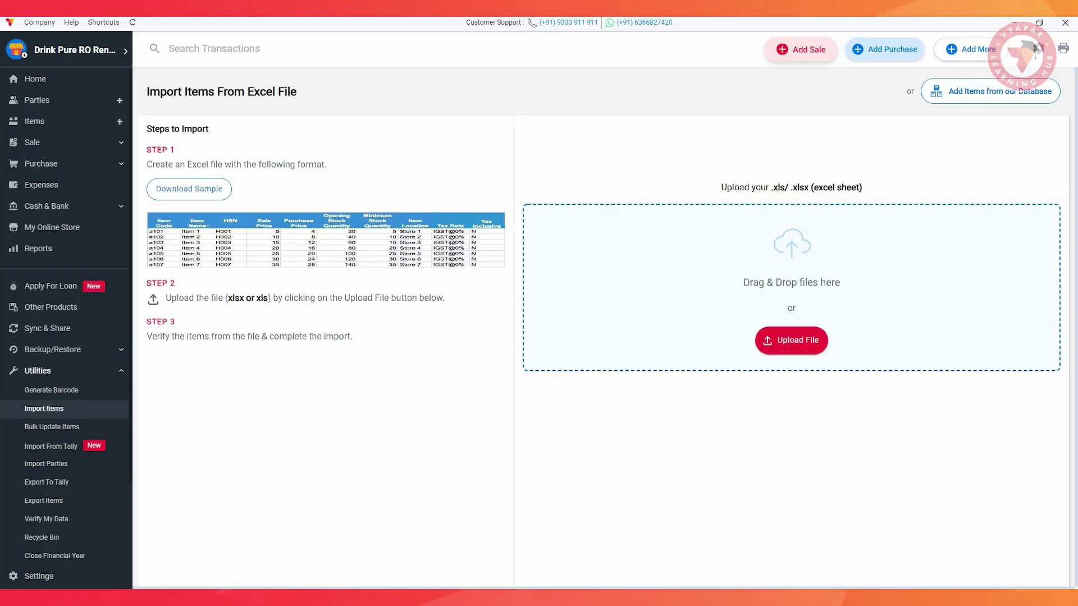
click(801, 49)
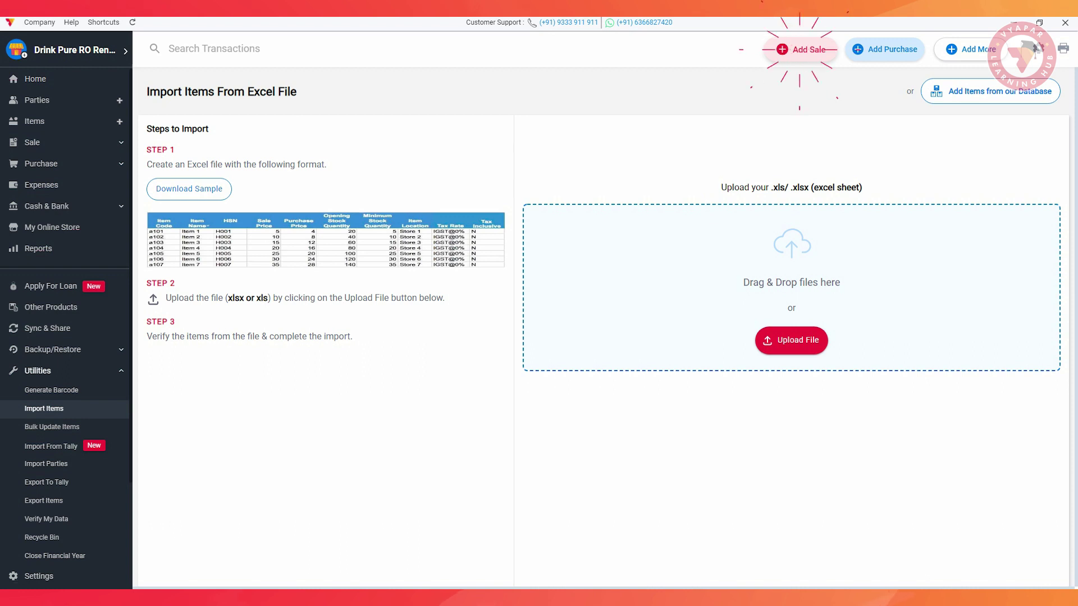
click(48, 144)
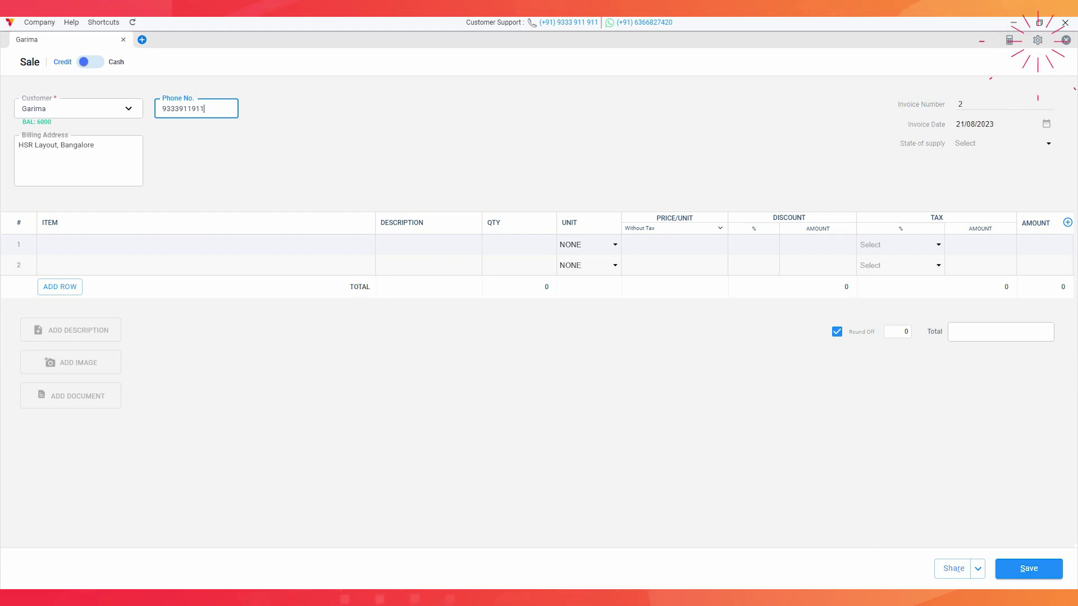
Enable Additional Field 1 as 'Service Provider Name' for Sales and save the setup.
click(1038, 40)
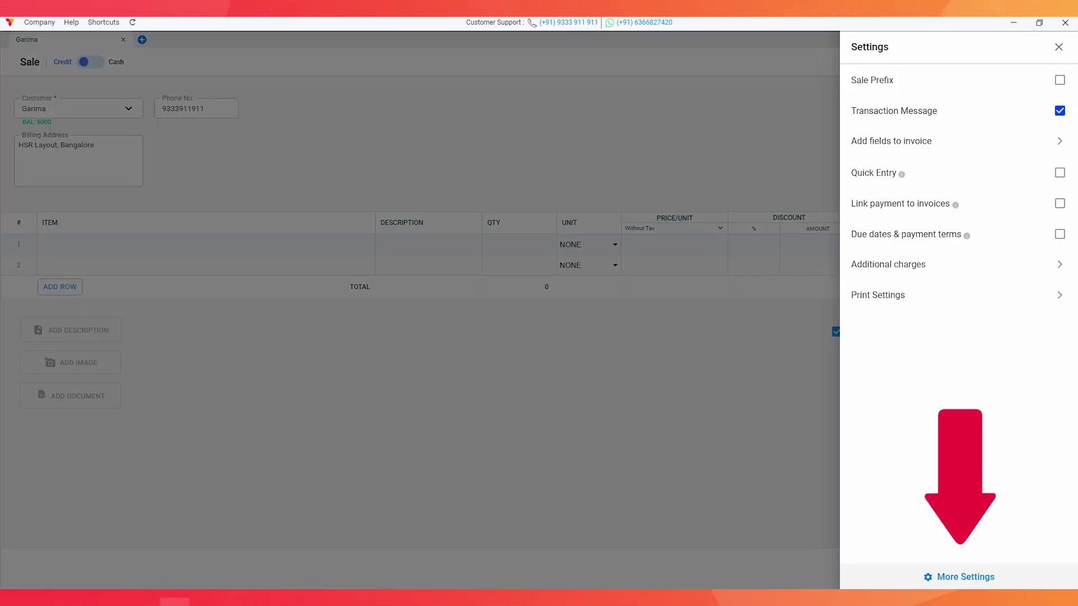
click(962, 577)
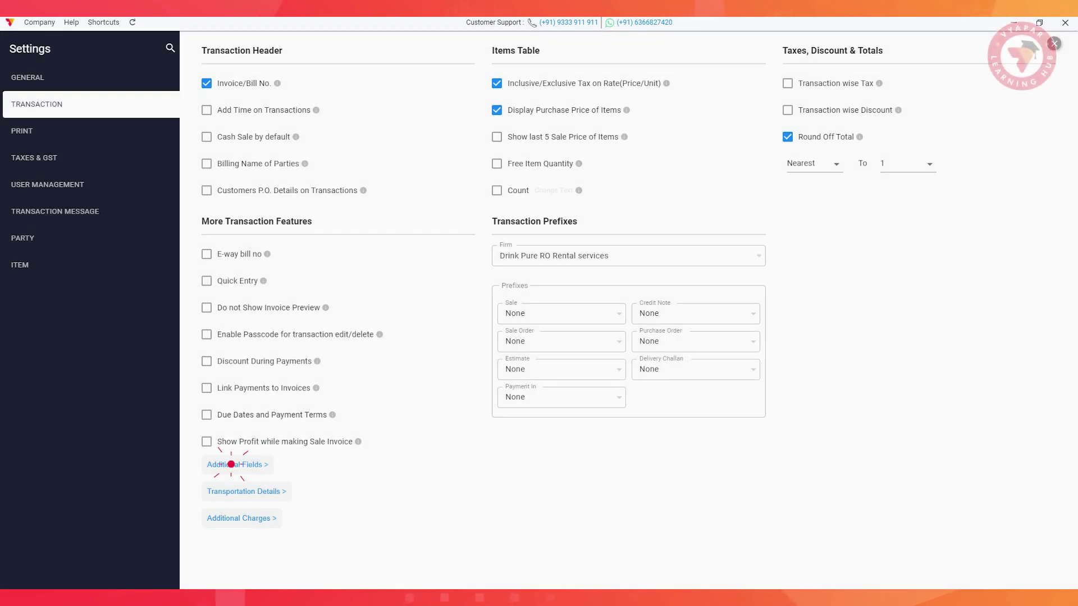
click(235, 465)
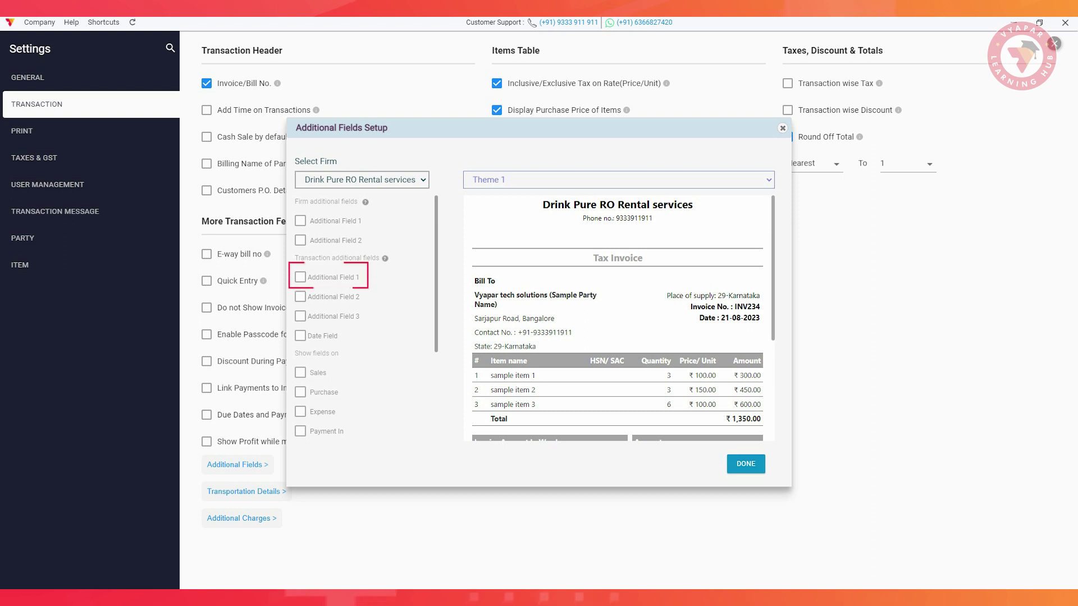
click(300, 276)
text(Se)
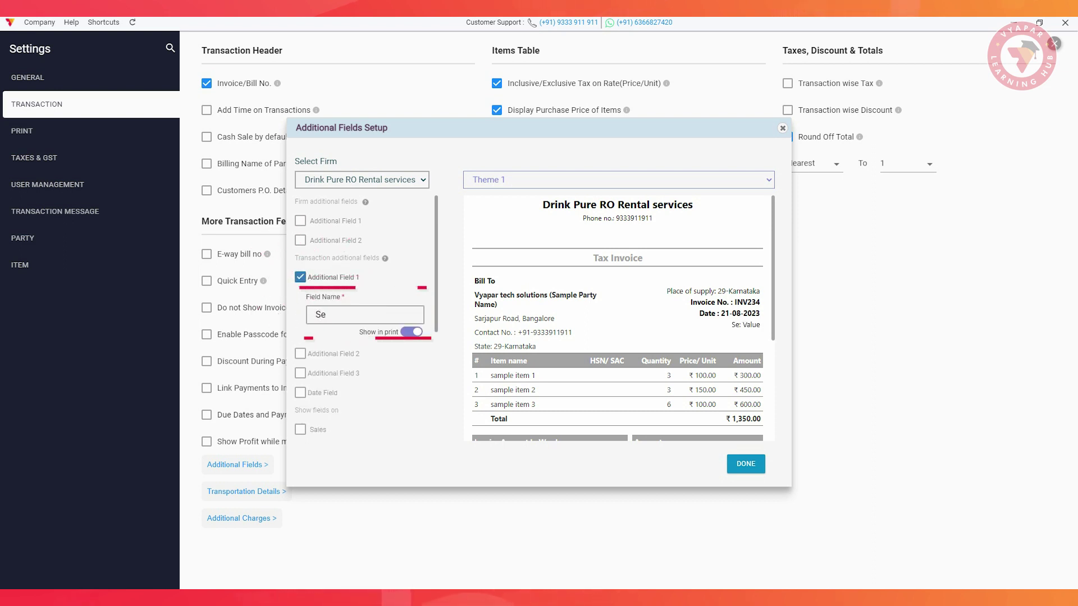
text(rvice Provider Name)
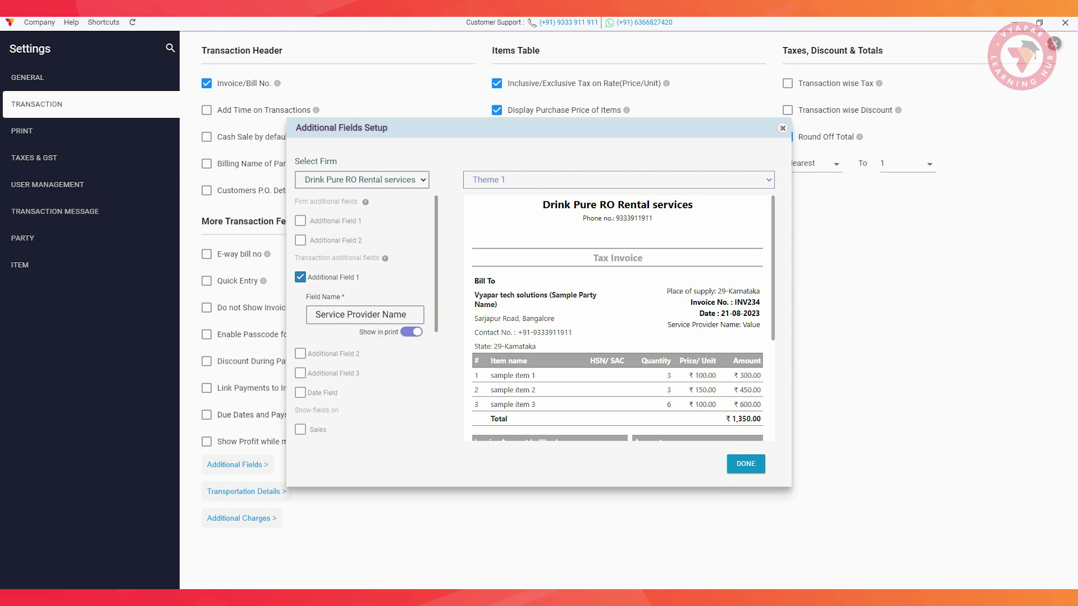
scroll(365, 315, down, 2)
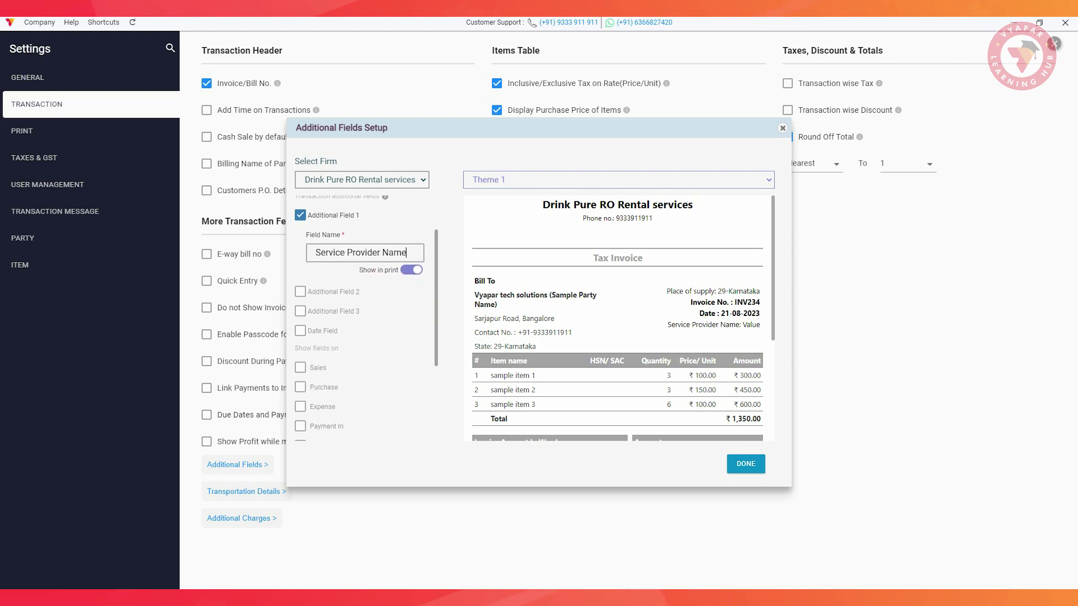
click(300, 367)
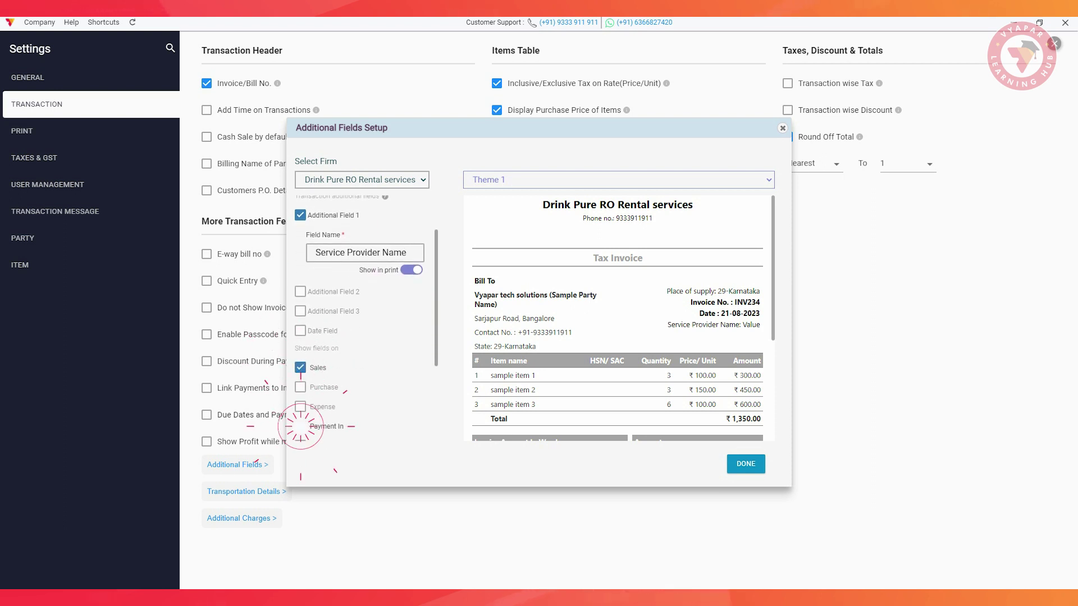
scroll(365, 314, down, 1)
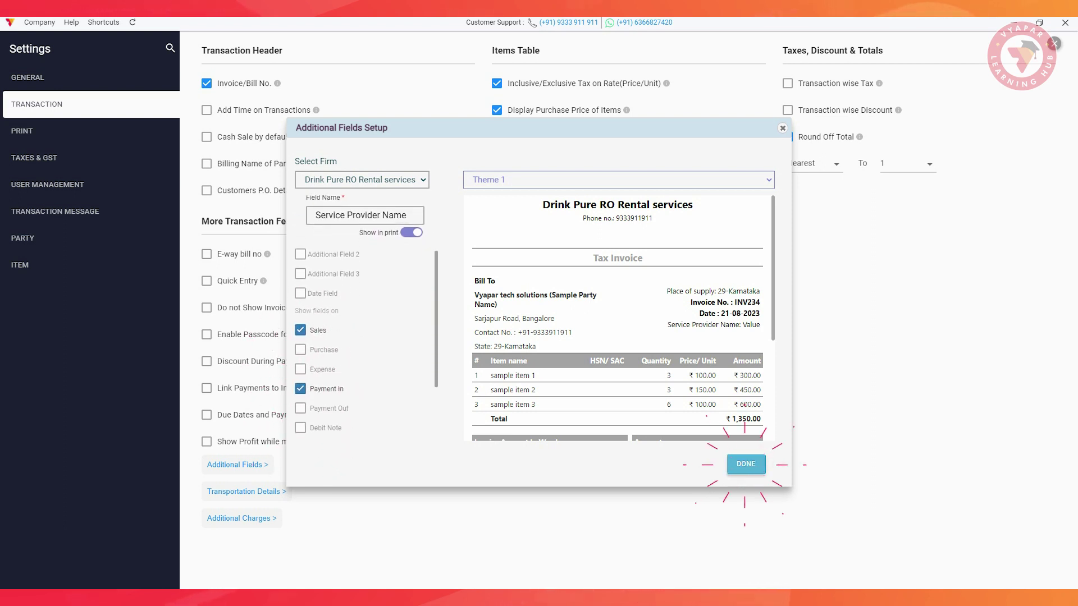
click(746, 464)
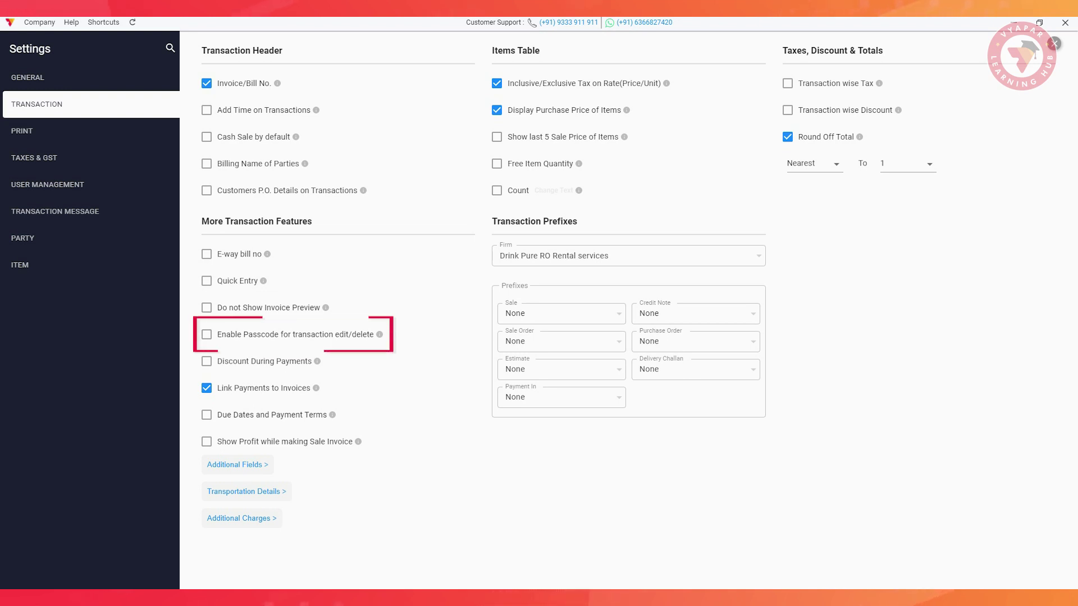
Set a 4-digit edit/delete passcode and enable transaction time, printed on invoices.
click(207, 335)
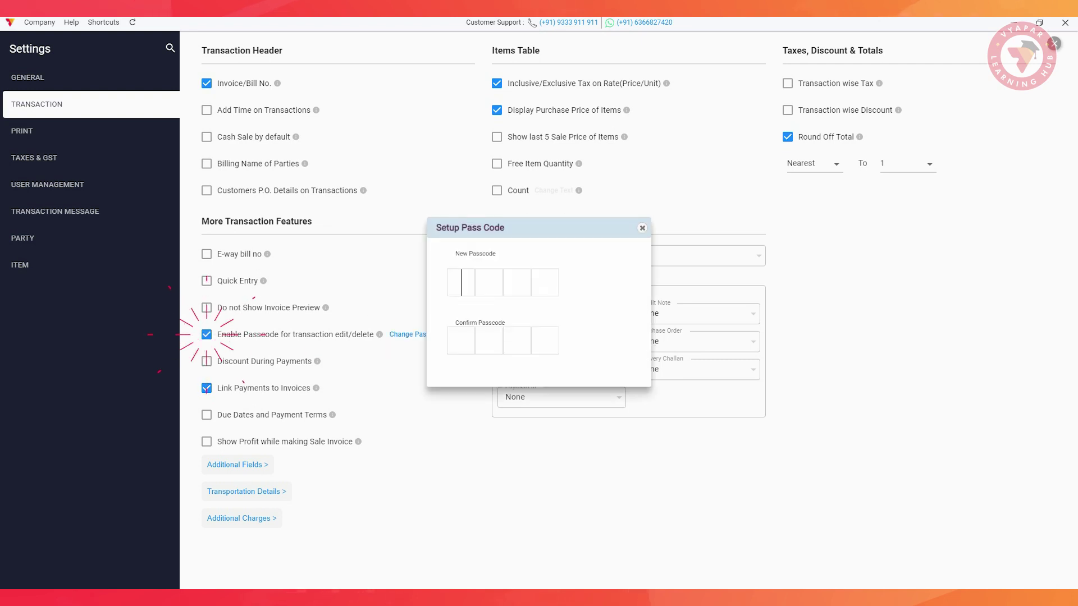
text(1234)
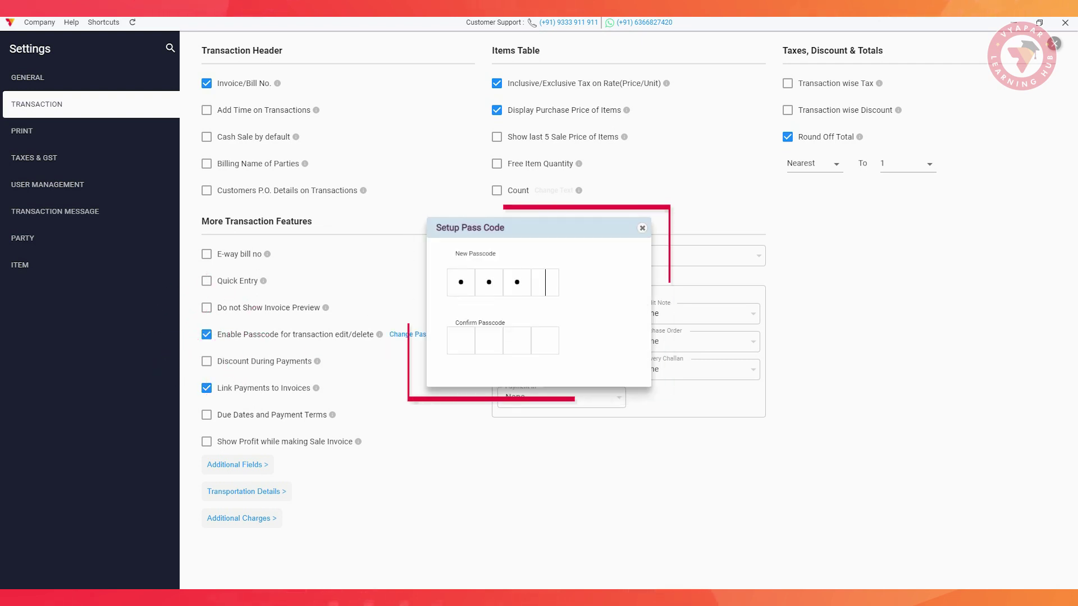
text(1234)
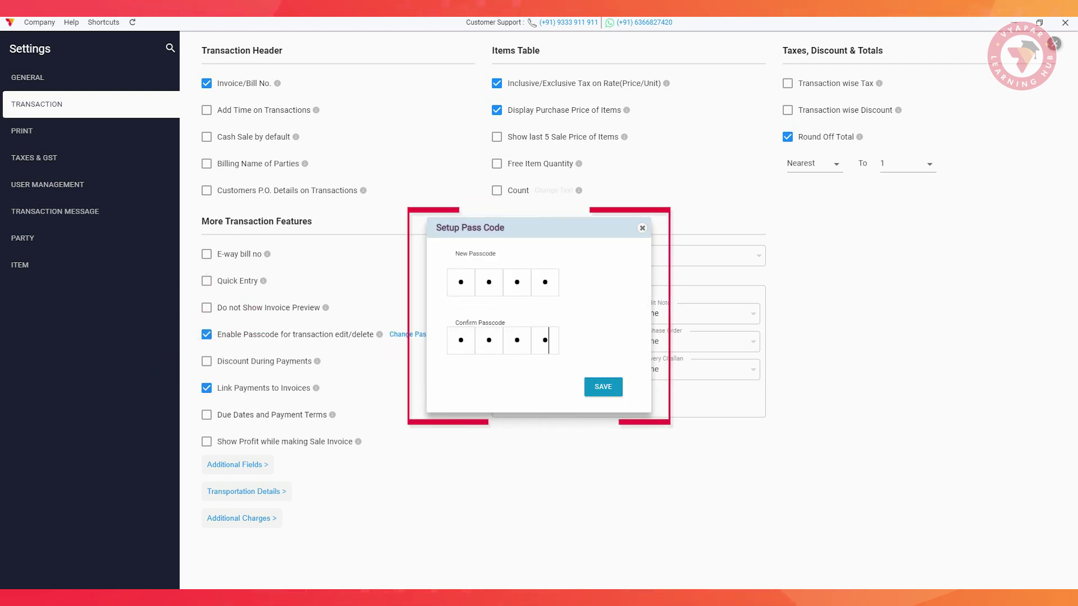
click(603, 386)
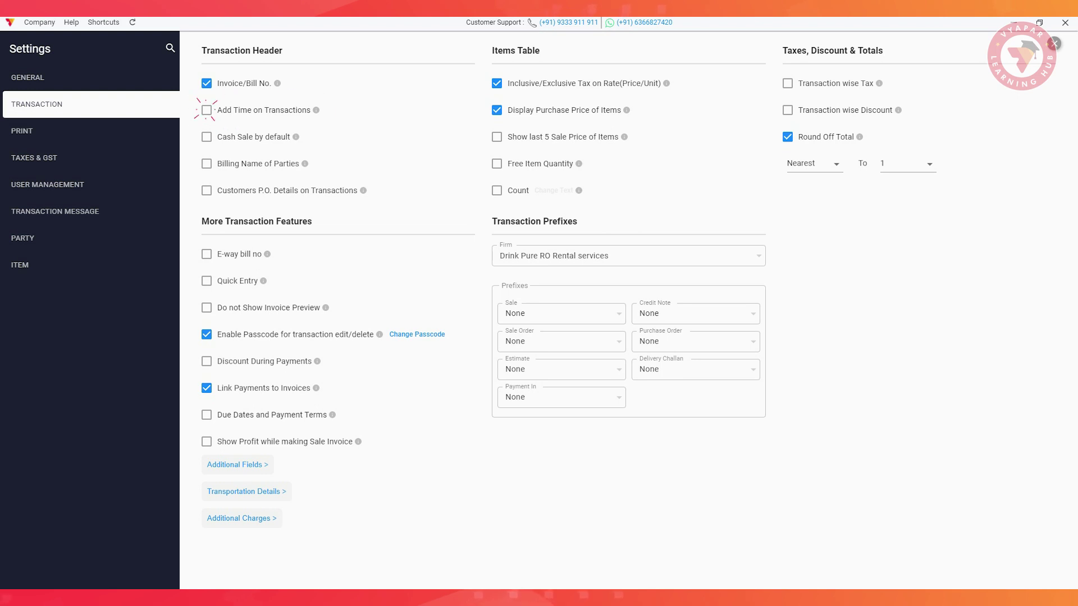
click(207, 110)
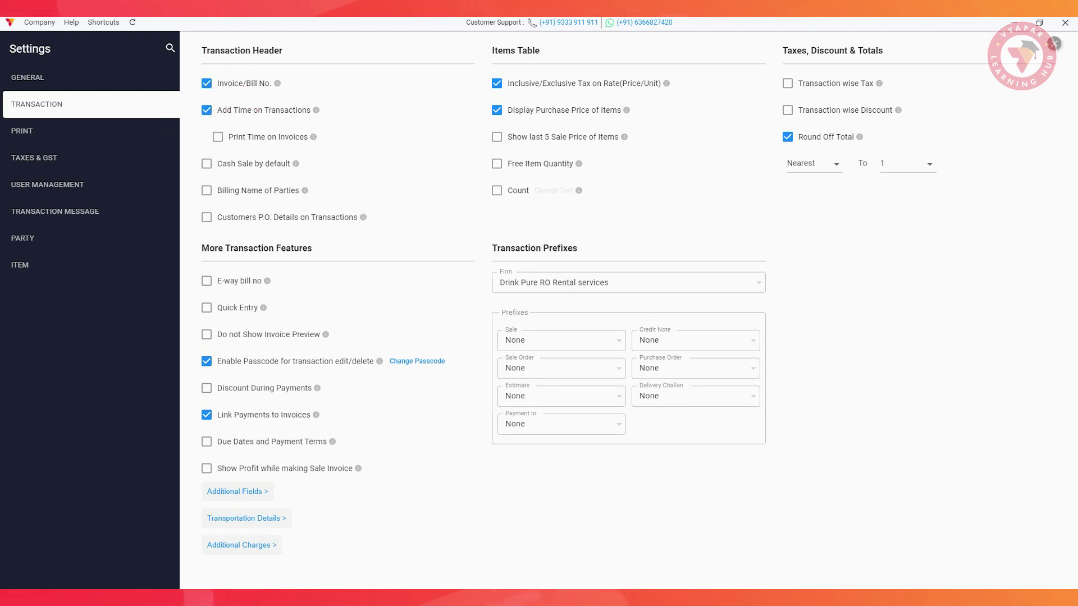
click(217, 137)
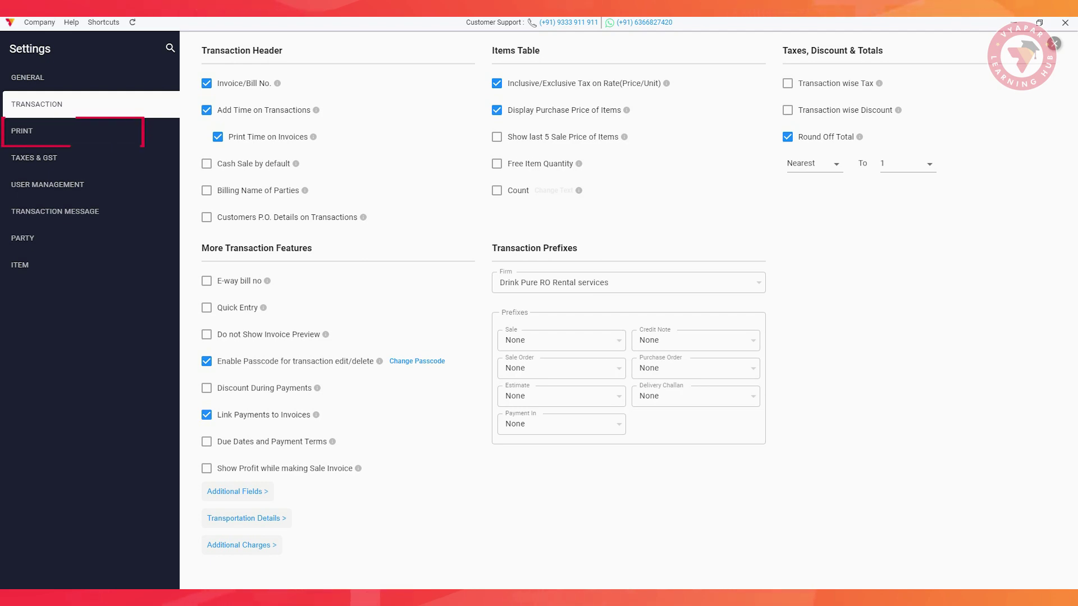
In Print settings, open and save the invoice Terms and Conditions.
click(22, 130)
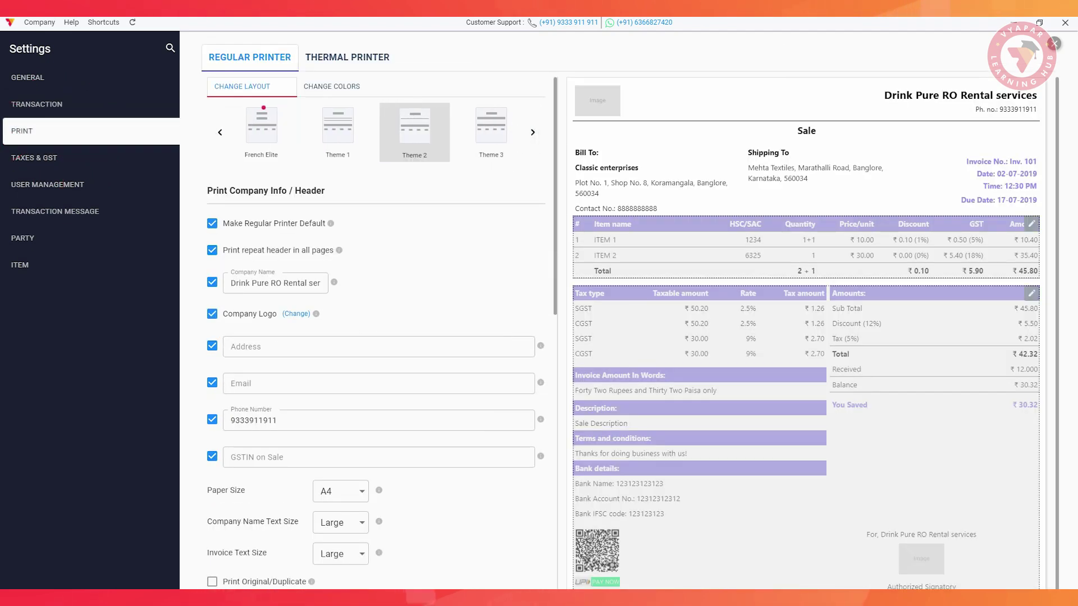
scroll(376, 337, down, 7)
scroll(376, 337, down, 4)
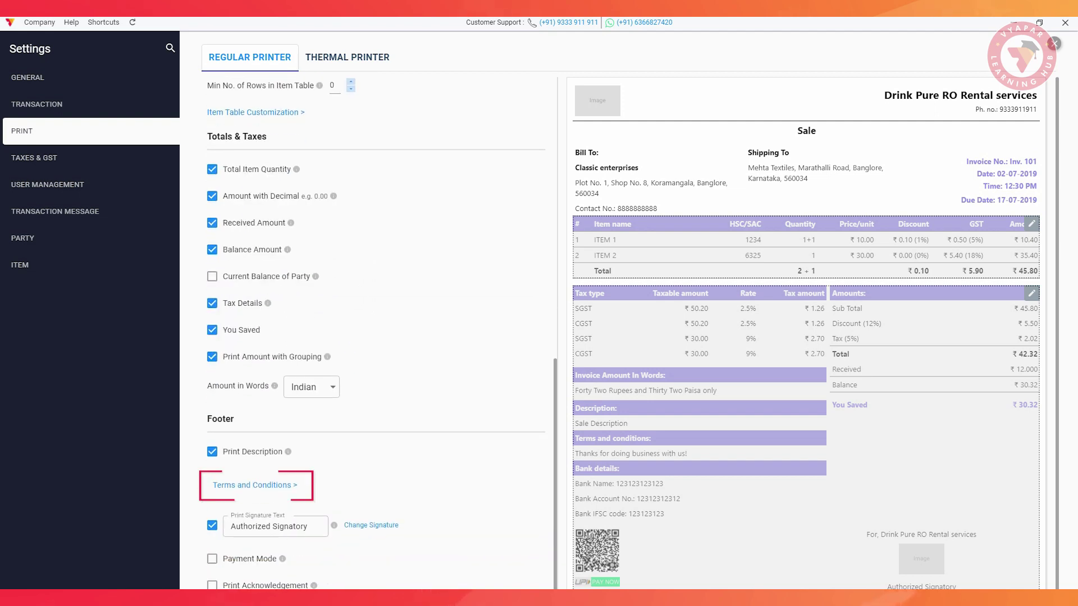
click(255, 485)
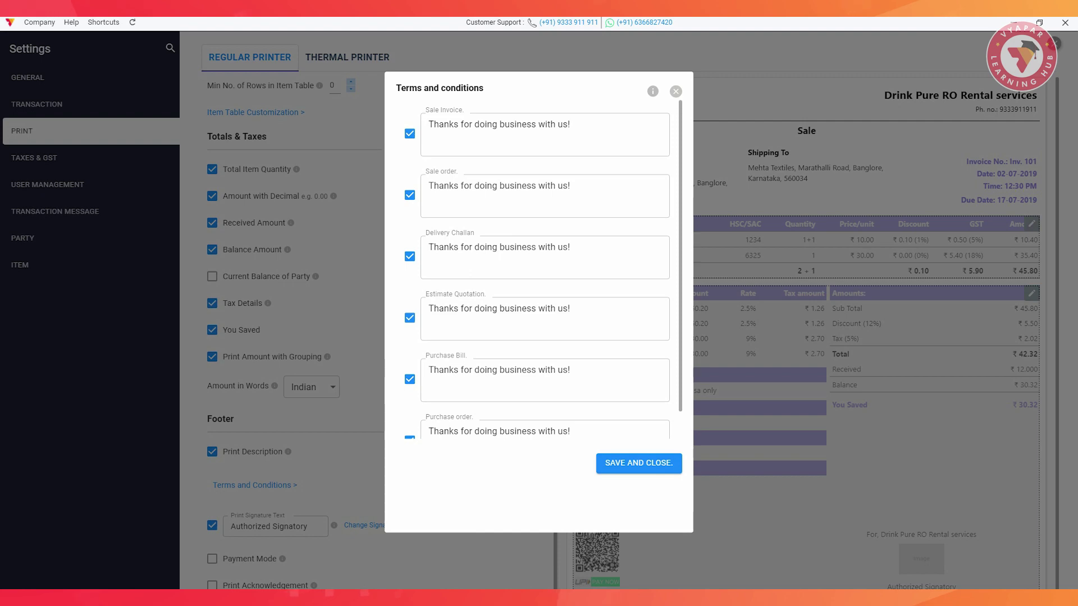
click(636, 463)
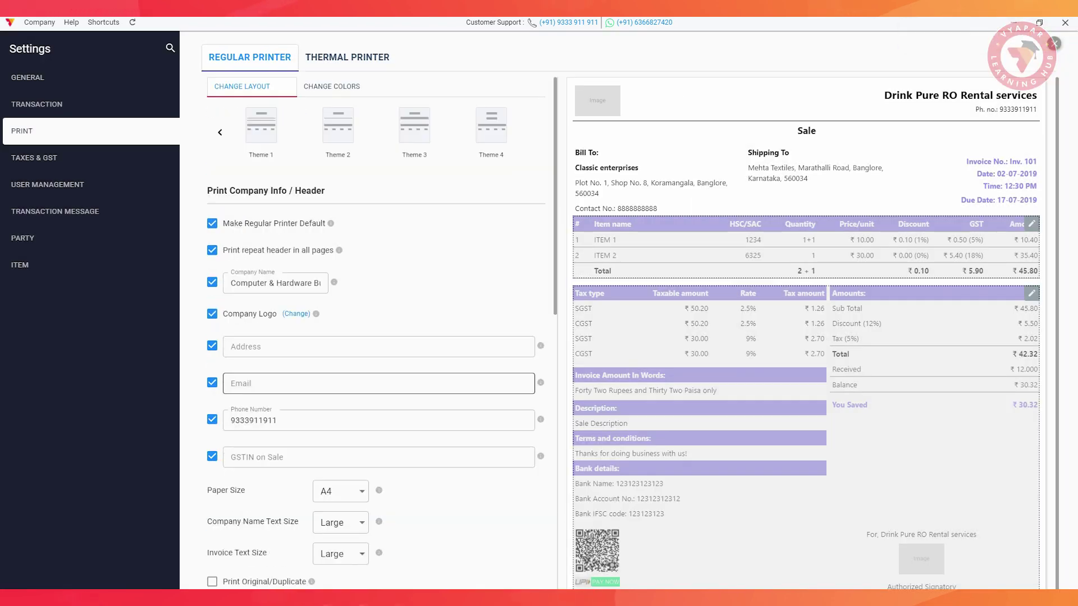
Rename the Sale transaction to 'Invoice' in Change Transaction Names and save.
scroll(257, 363, down, 6)
click(256, 363)
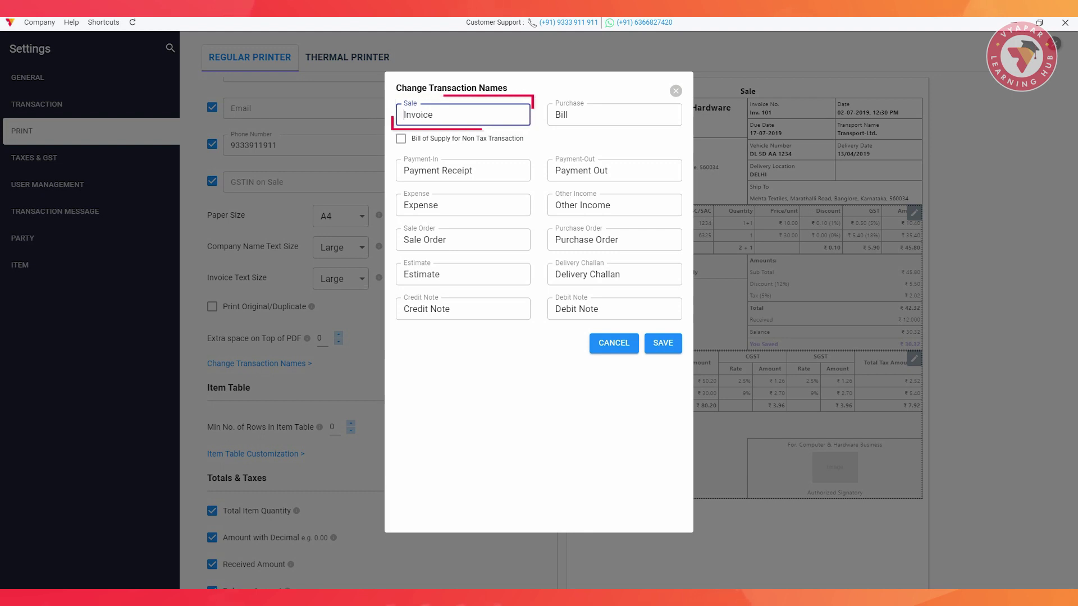
click(663, 343)
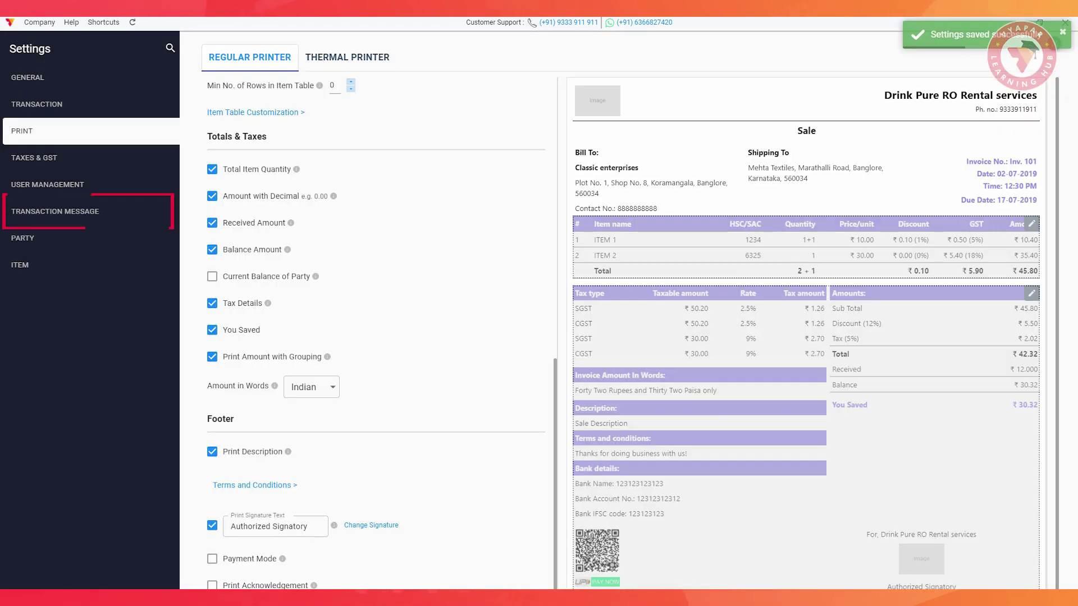
Paste a Hindi thank-you closing into the Sales transaction message template.
click(54, 211)
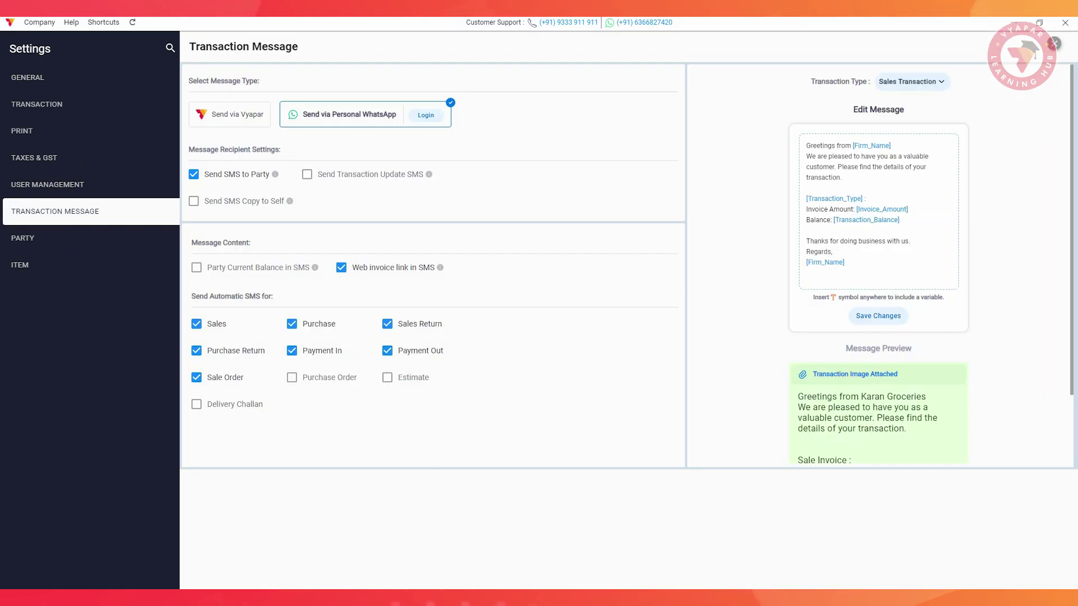
click(937, 81)
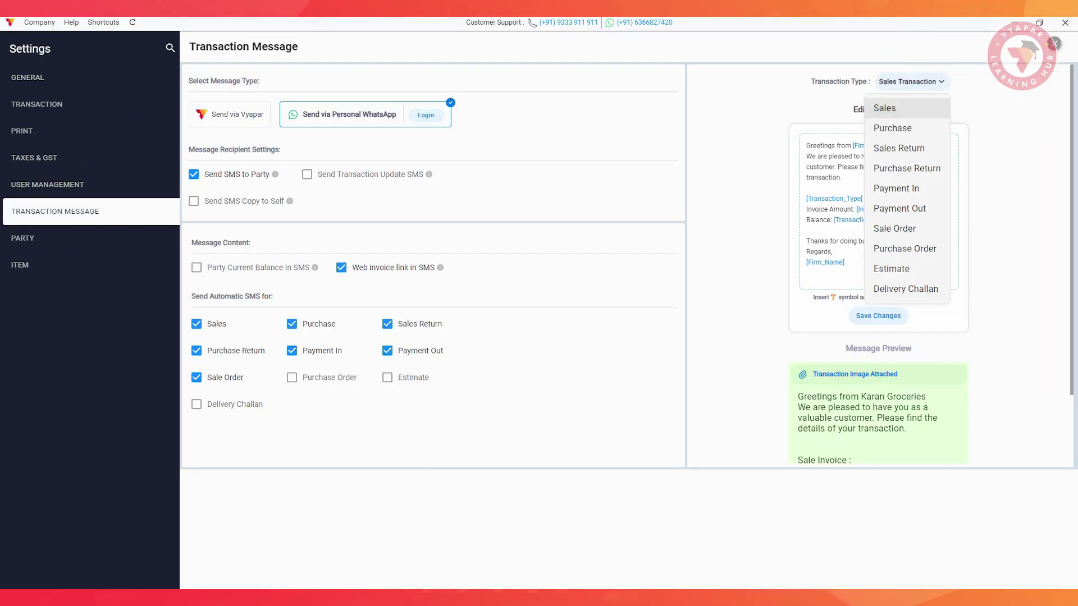
click(894, 109)
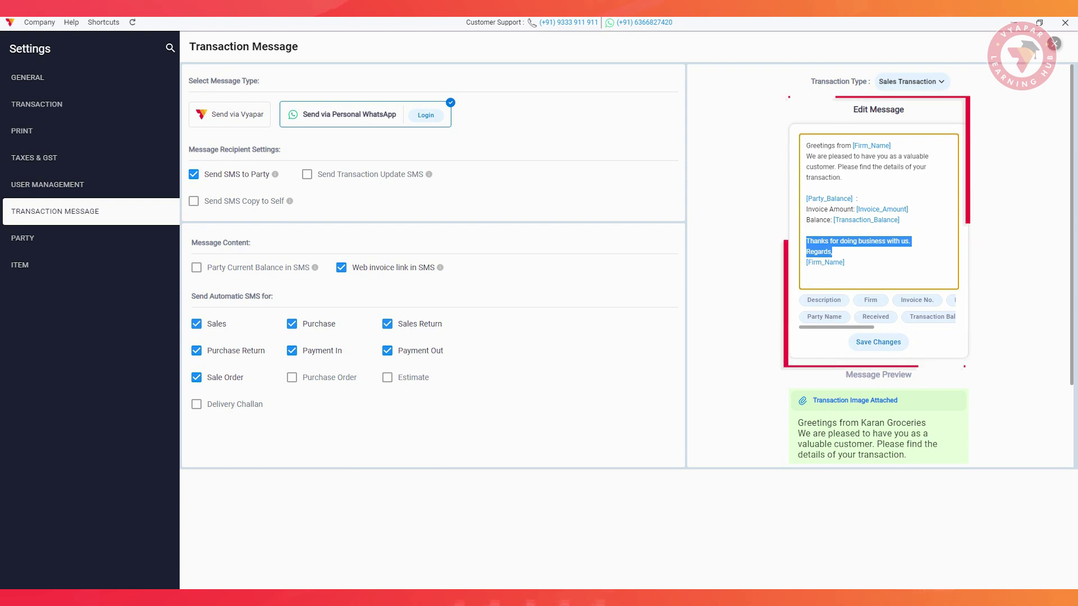
text(हमारे साथ व्यापार करने के लिए धन्यवाद. सम्मान,)
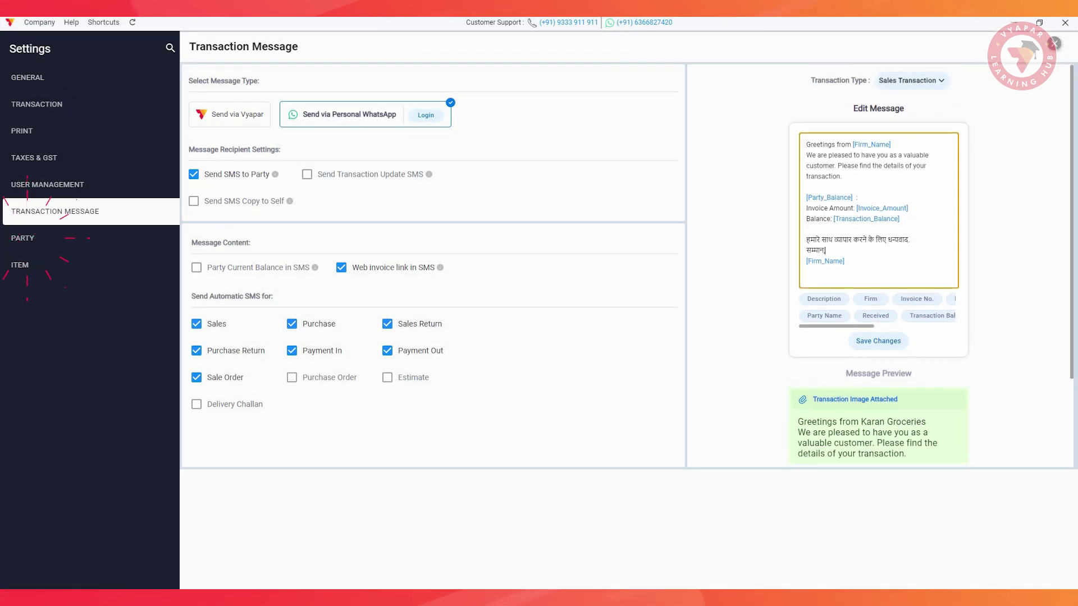
click(23, 238)
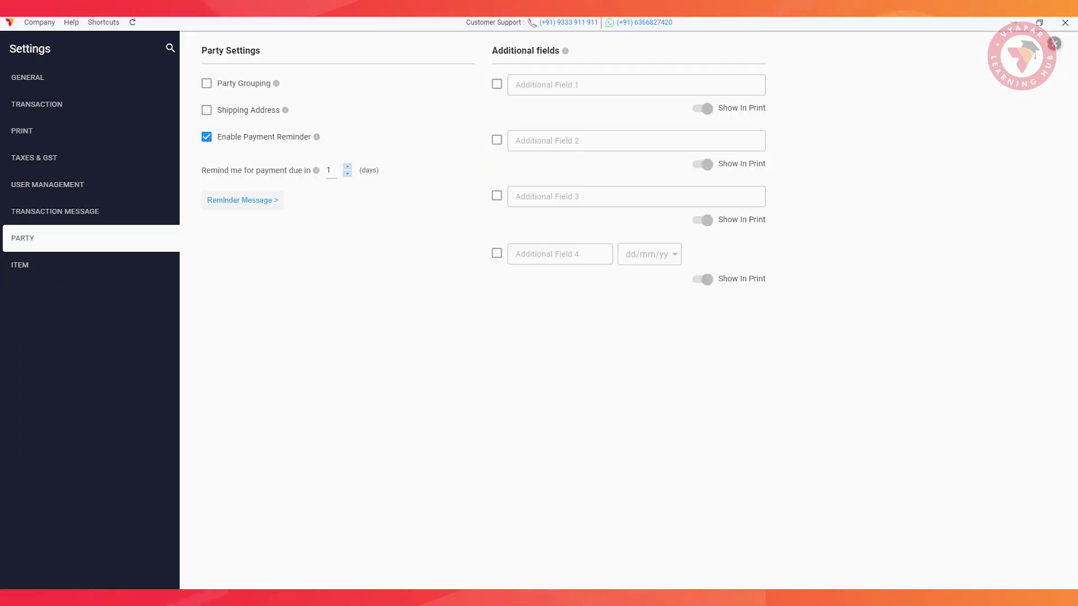
Add 'Please pay this month amount out of this total balance! Thank you' to the reminder message and remind for dues within 2 days.
click(497, 84)
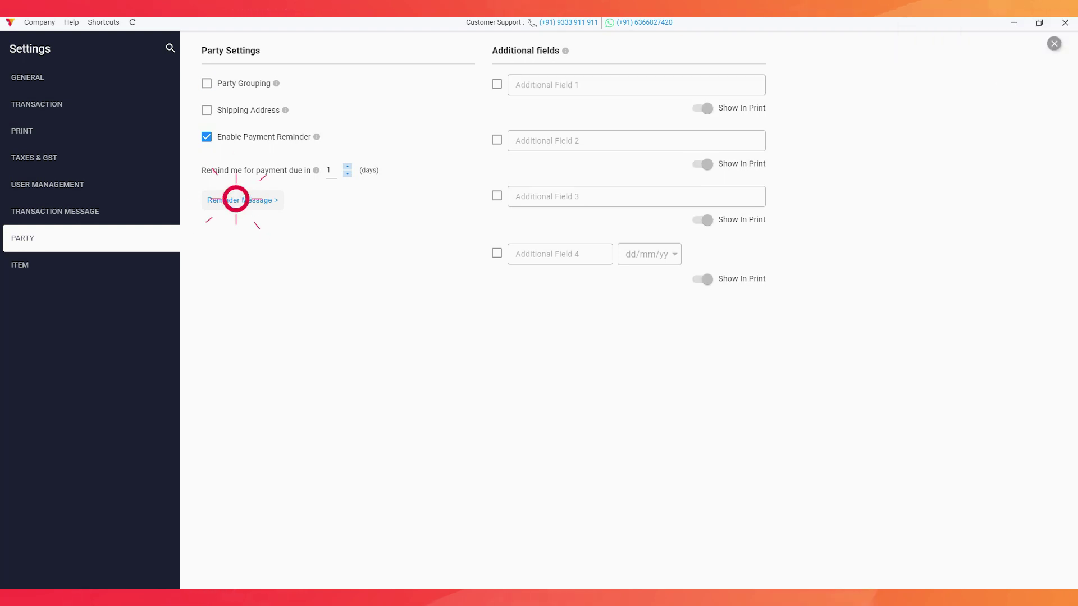
click(236, 200)
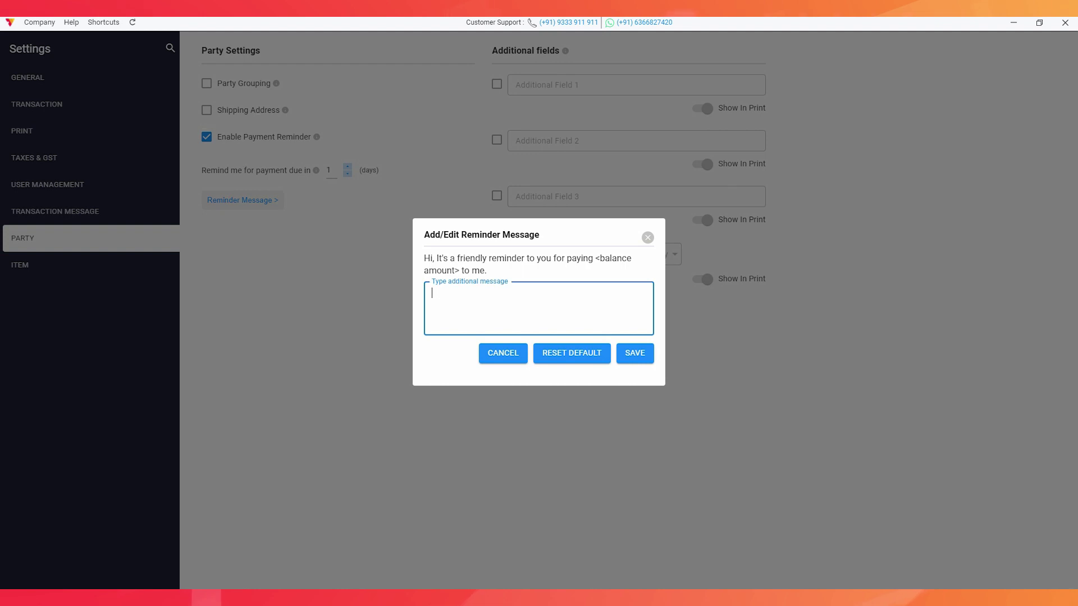
text(Please pay this month amount out of this total balance! Thank you)
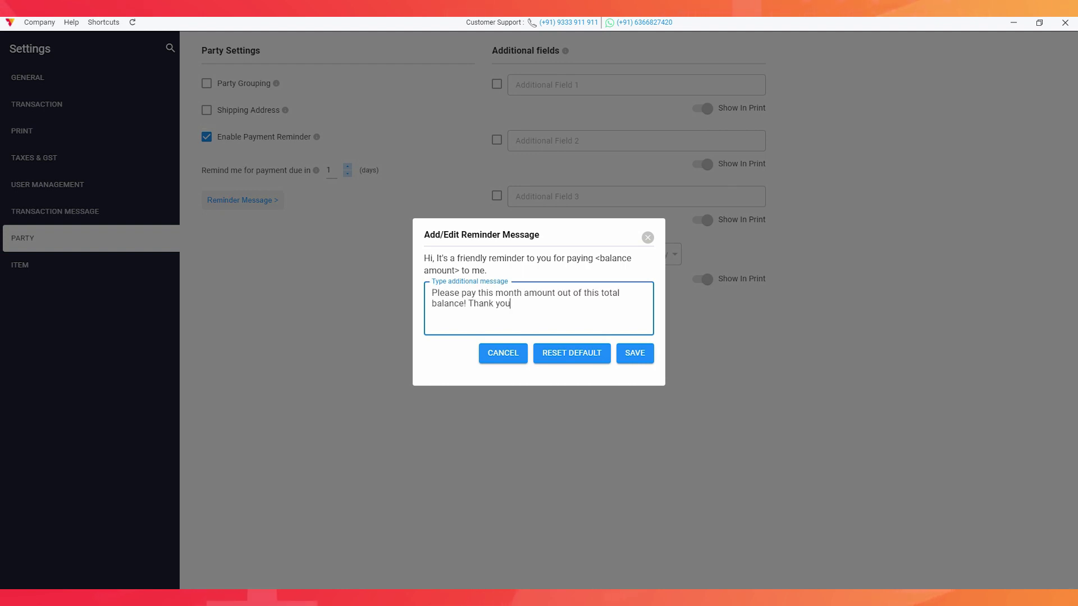
click(634, 353)
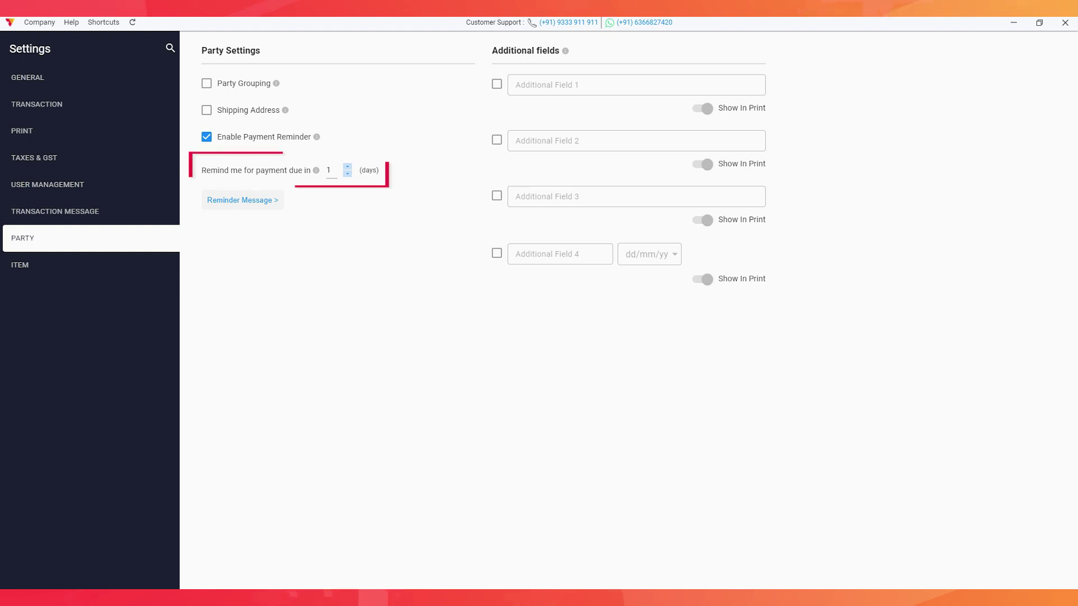
key(Up)
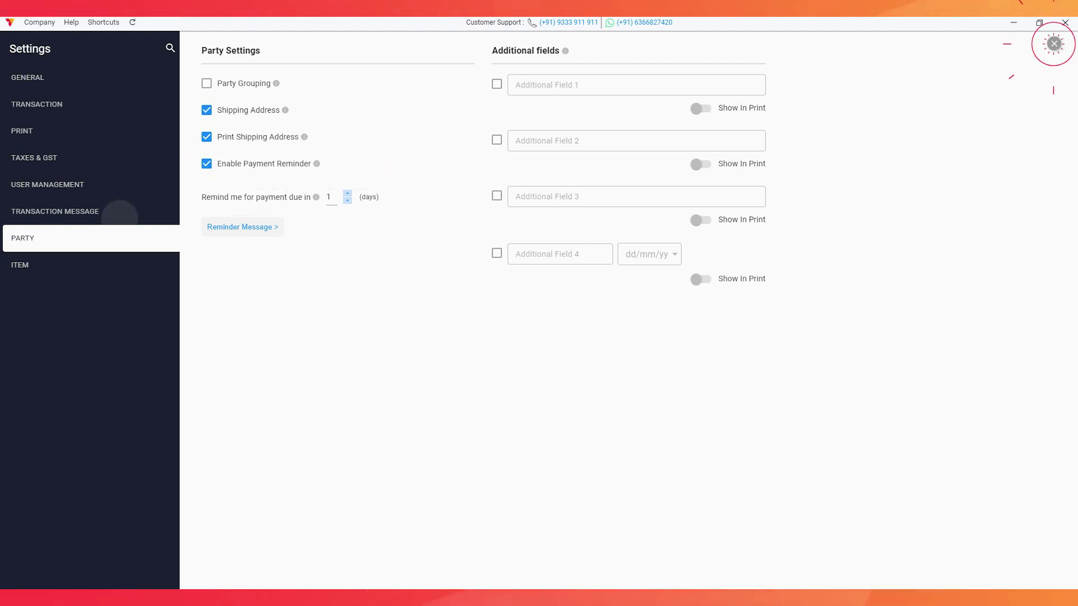
Fill in the service provider's name, put Free Services in row 1, and save the sale invoice.
click(1052, 41)
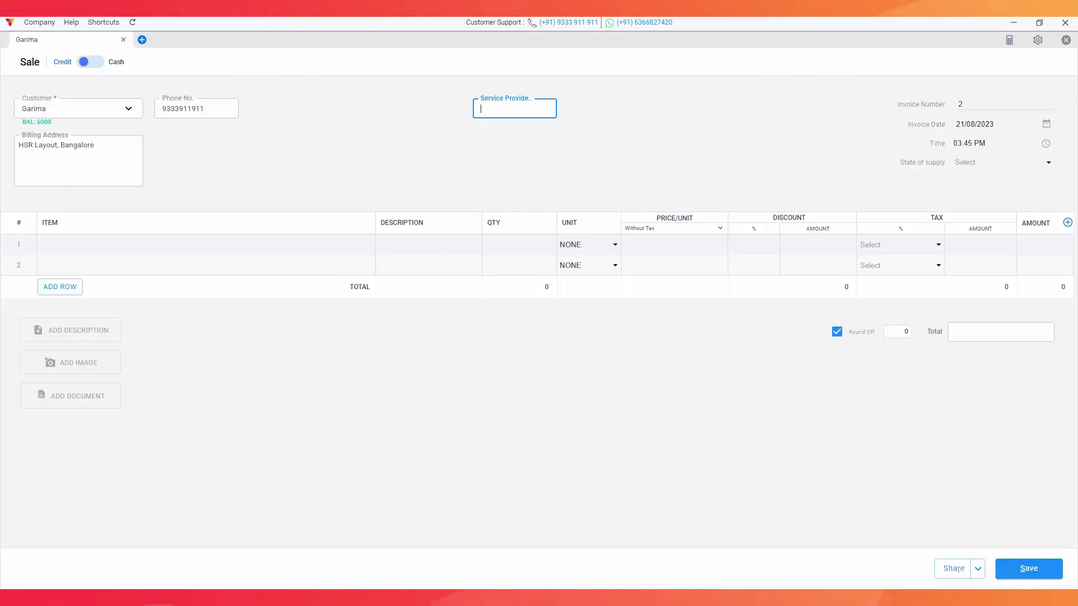
text(Mo)
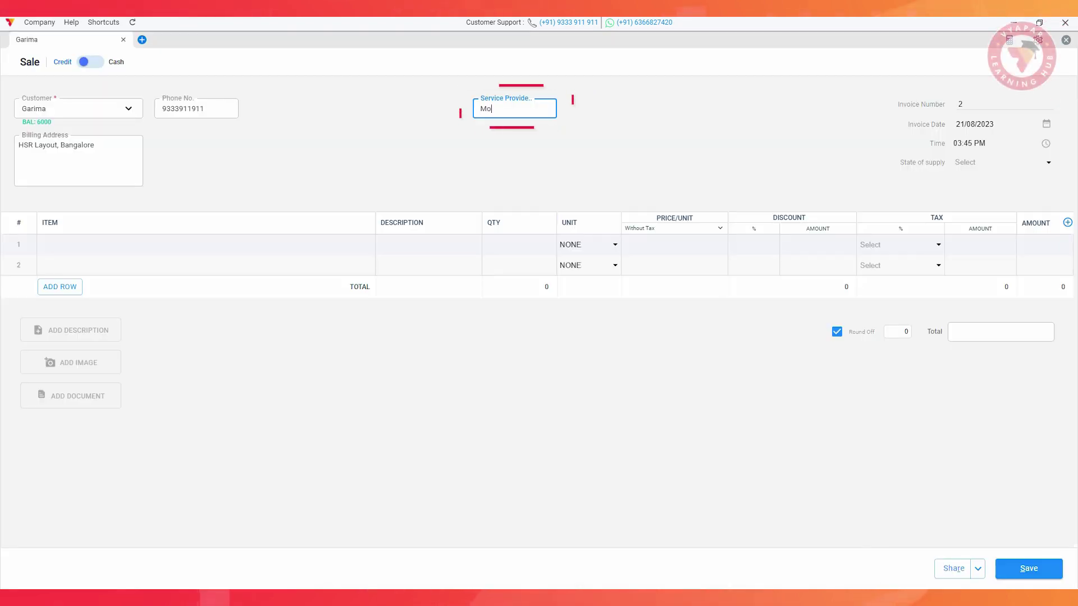
text(hit)
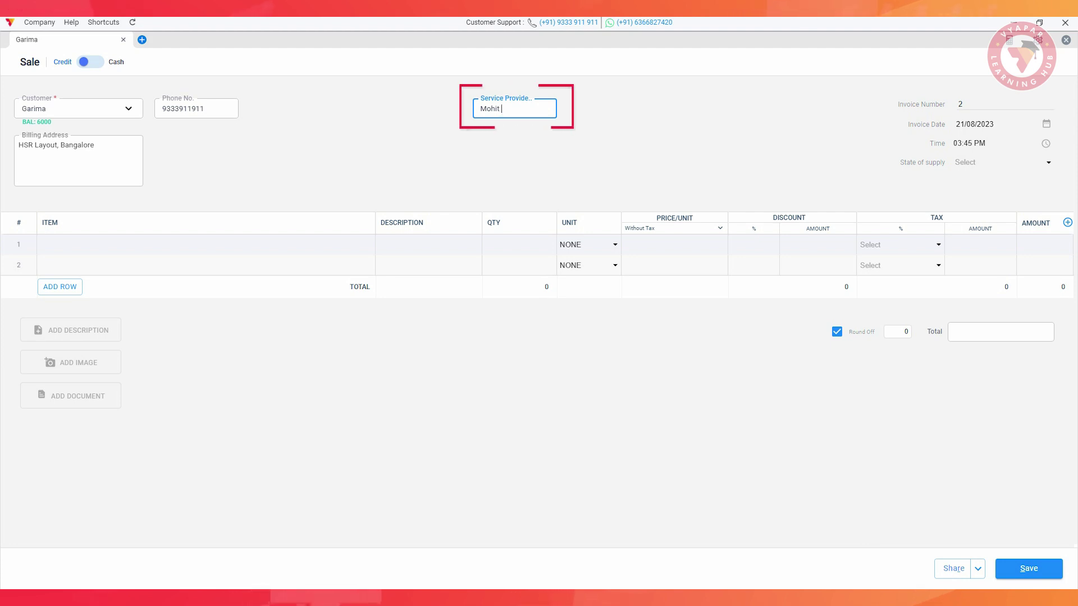
key(Tab)
click(206, 245)
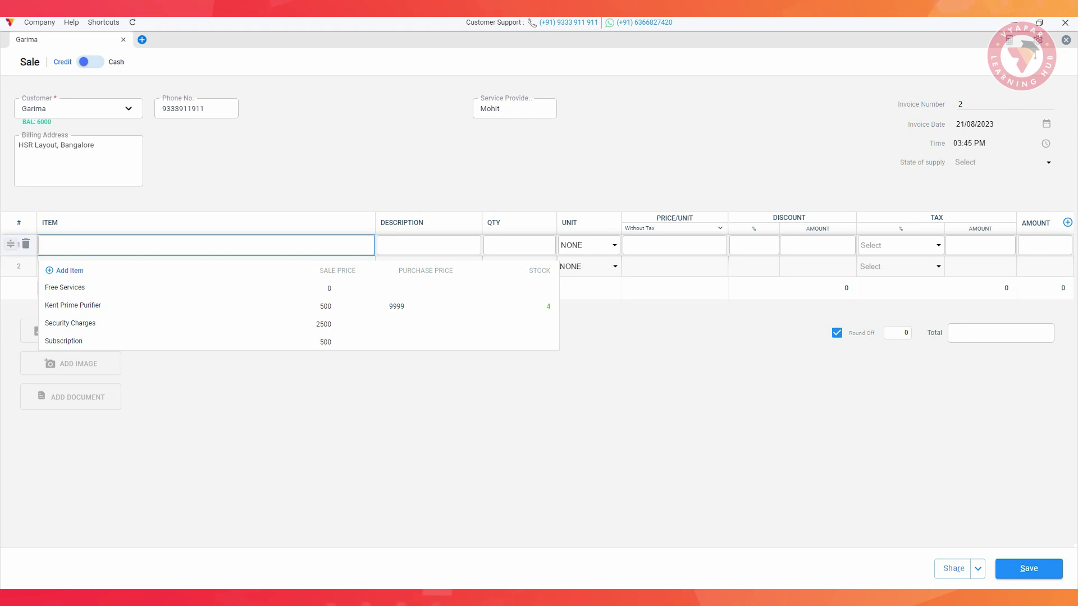
click(90, 288)
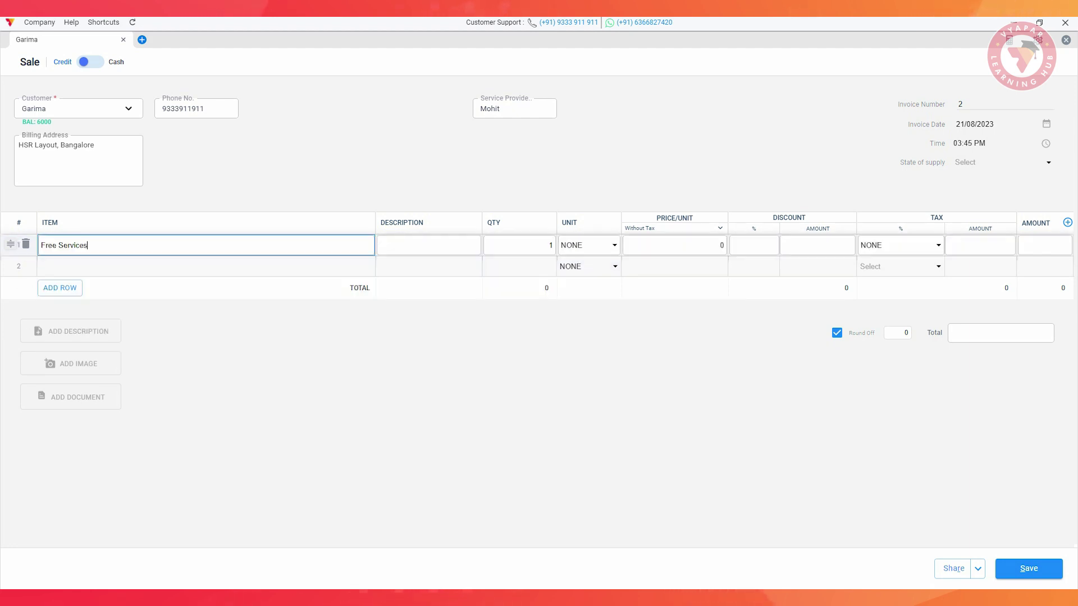
click(1029, 568)
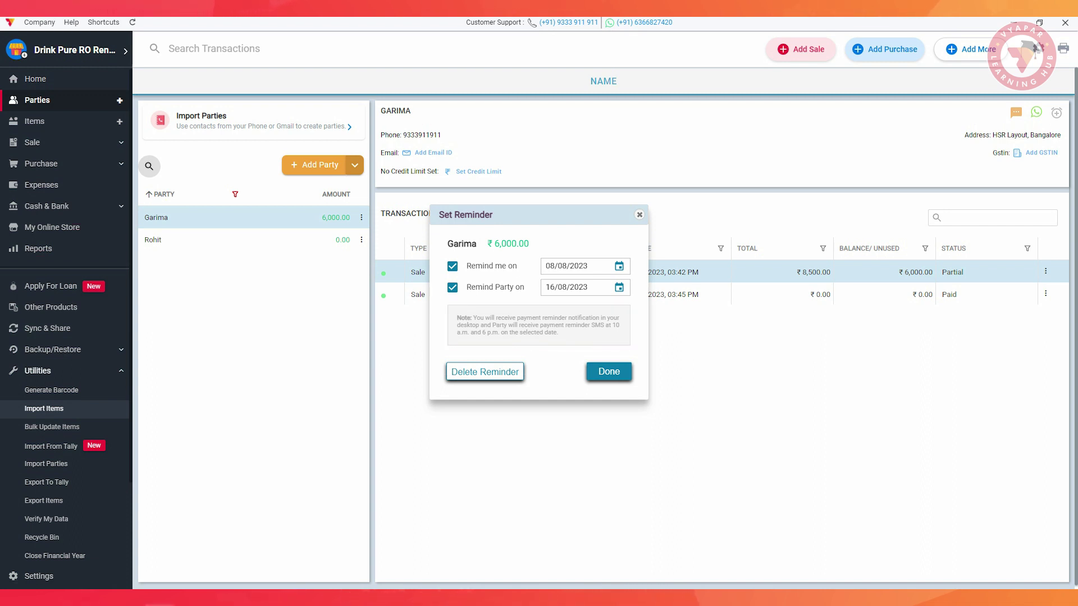
Confirm the reminder dates for the ₹6,000 balance and bulk-send WhatsApp reminders to the checked parties.
click(608, 371)
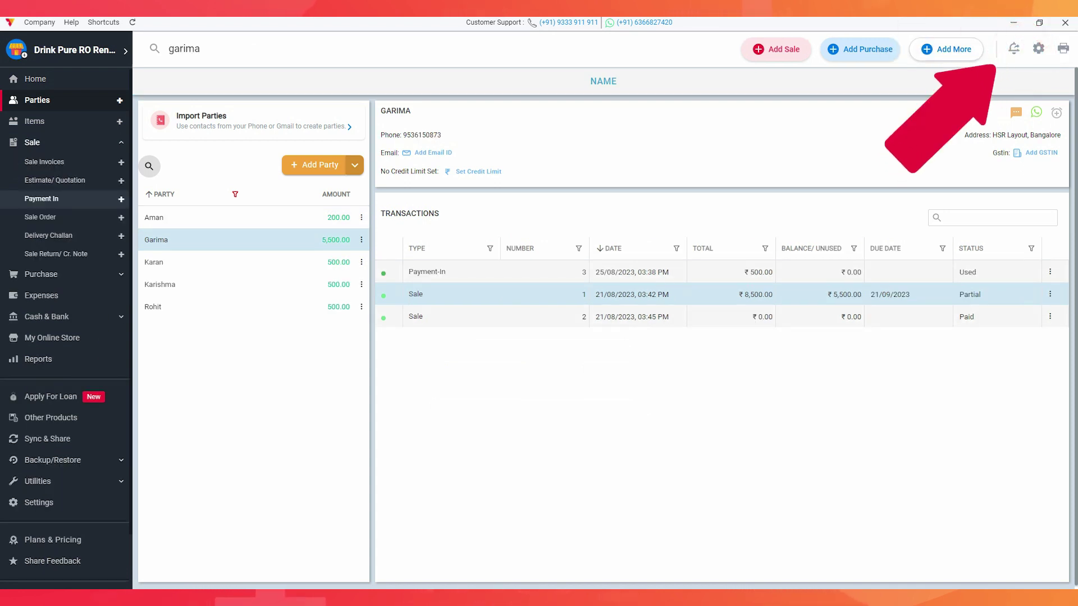
click(1014, 48)
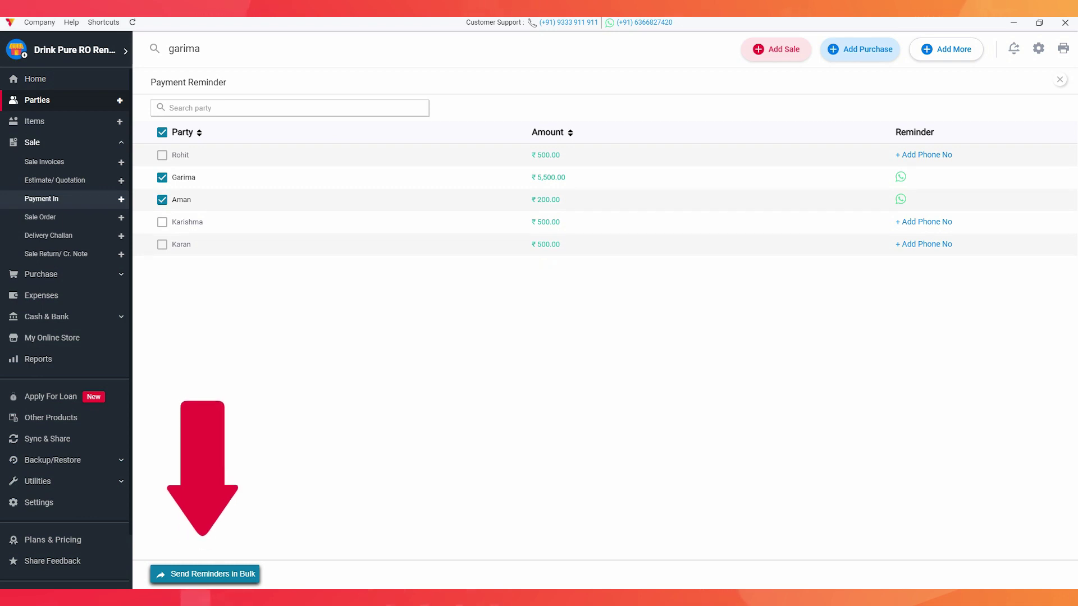
click(202, 573)
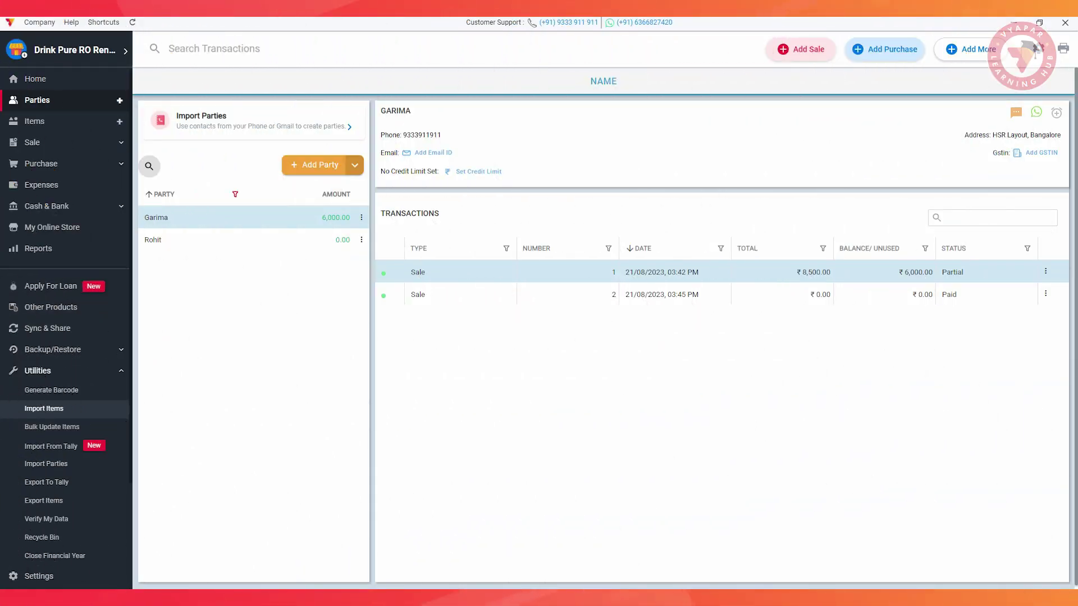
Record a ₹500 Payment-In from the customer linked to sale invoice 1, described 'July Month Paymenr Received'.
click(31, 142)
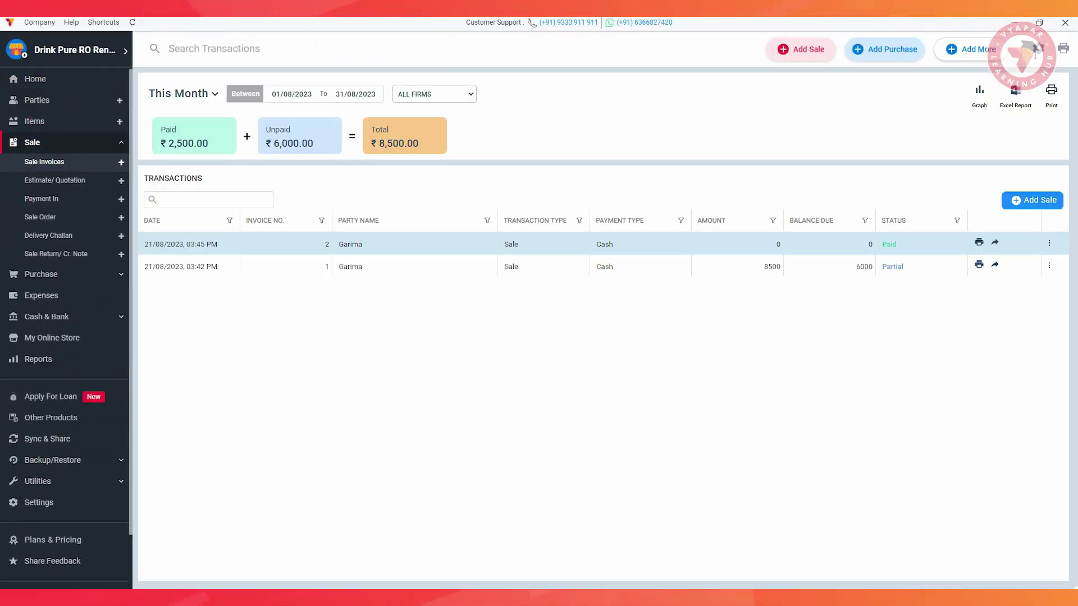
click(41, 198)
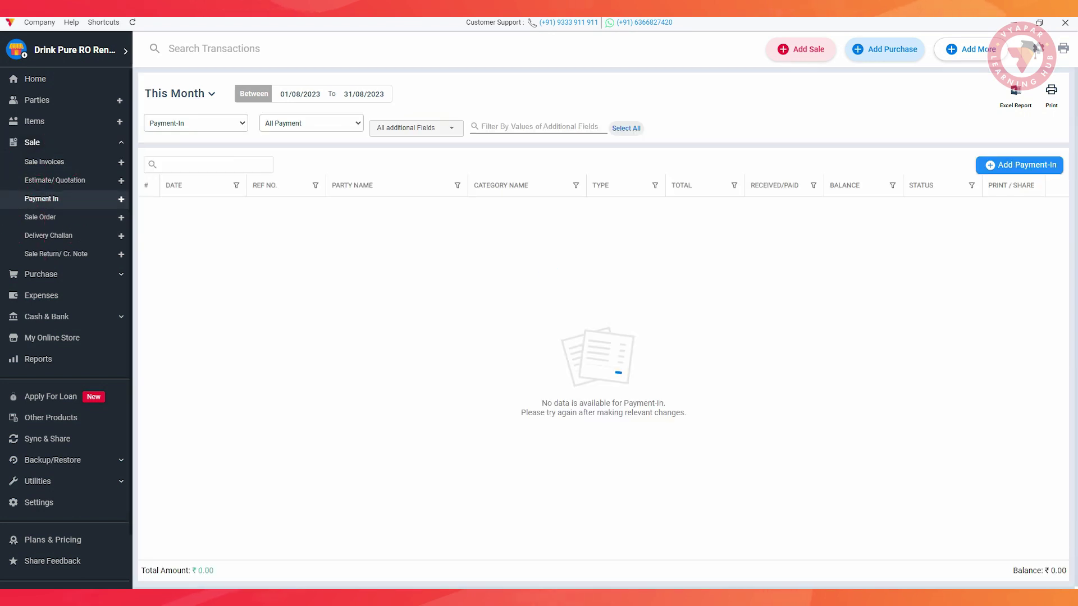
click(1018, 164)
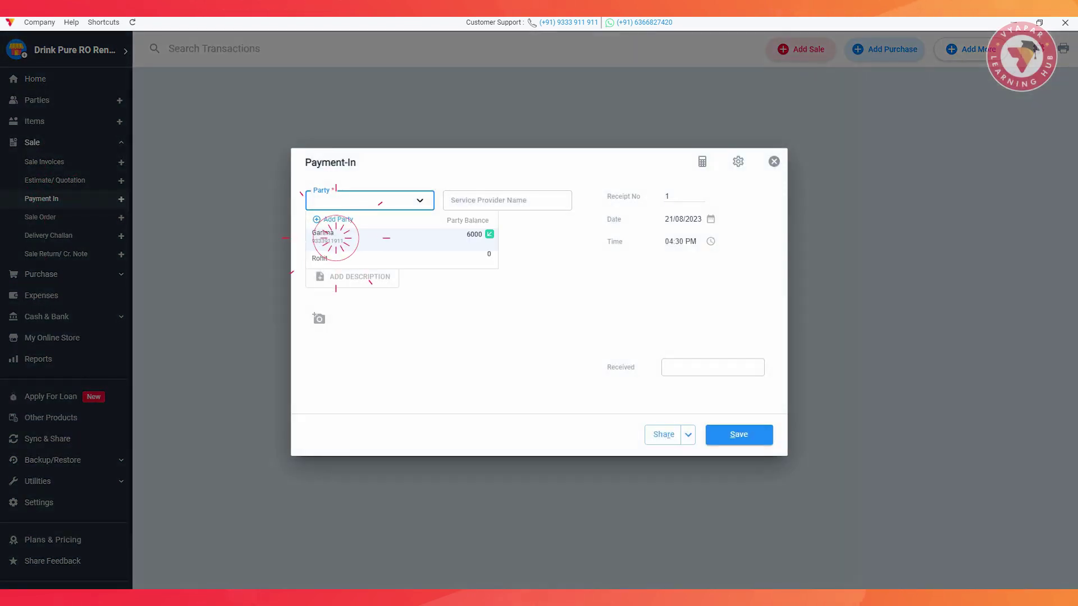
click(336, 238)
click(351, 435)
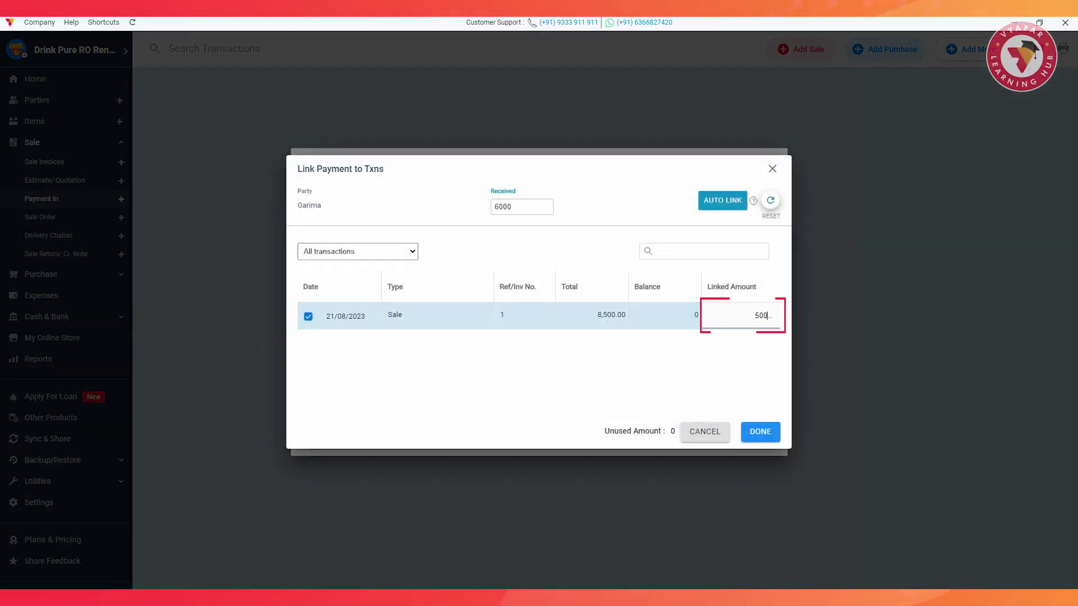
click(760, 432)
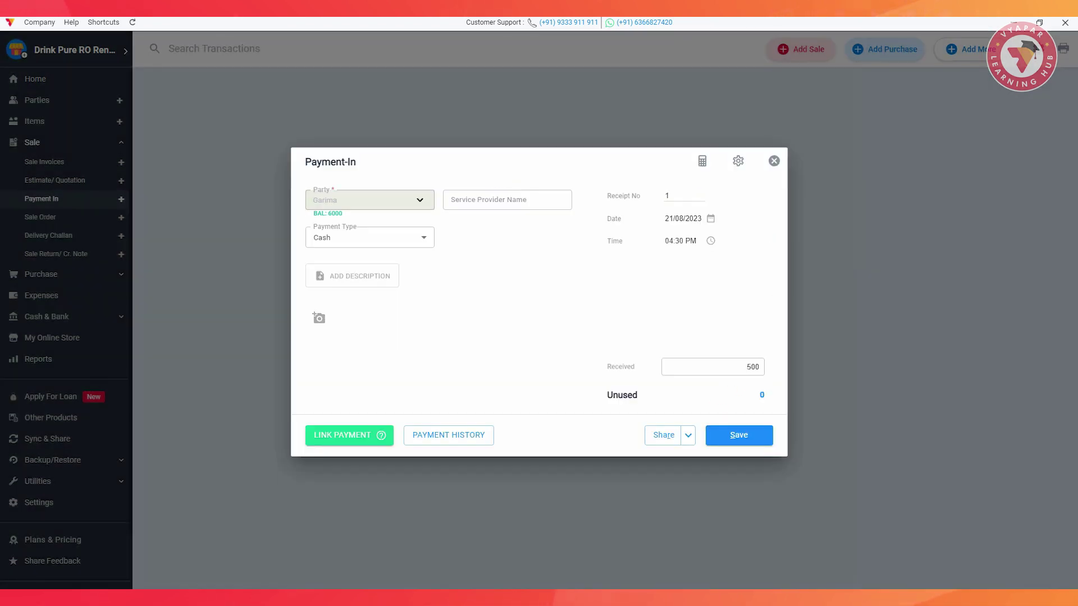
click(352, 276)
text(July Month)
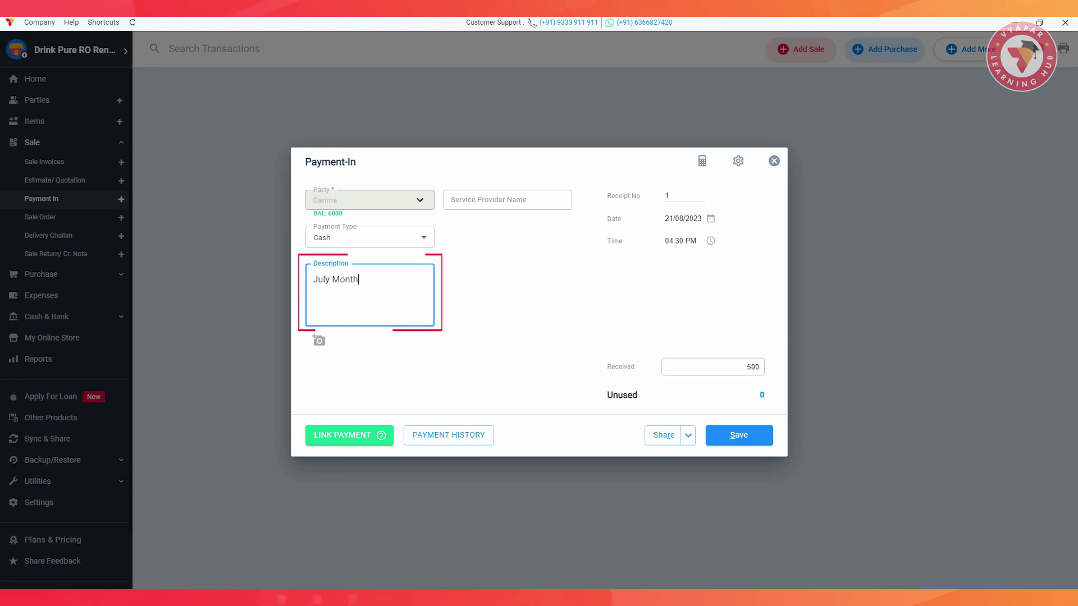
text( Paymenr Received)
click(738, 435)
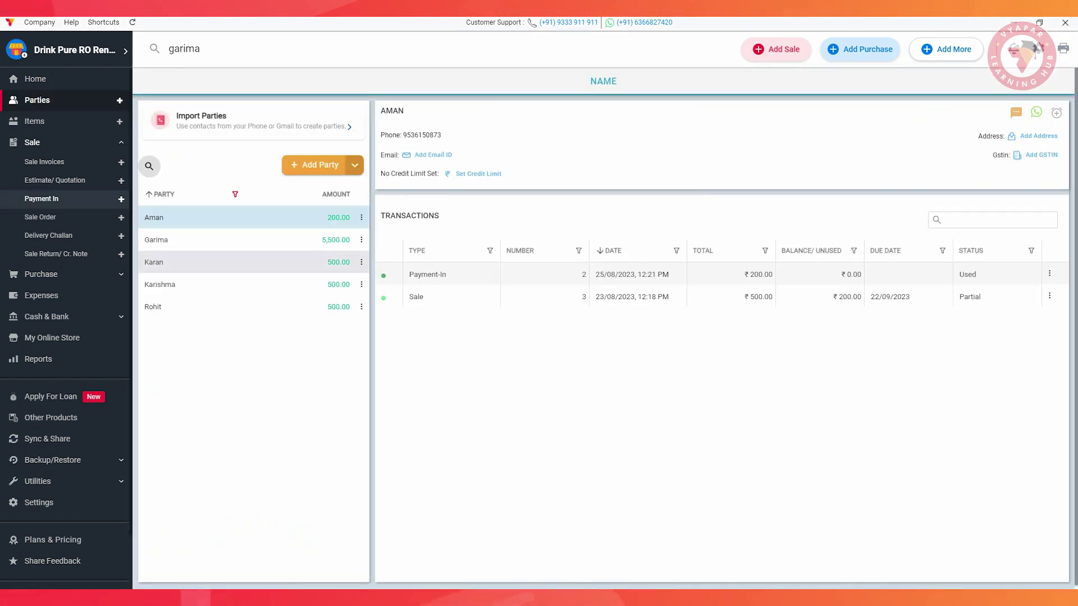
Change the ₹8,500 sale invoice 1 due date to 24/09/2023, save it, and go to Items.
click(161, 241)
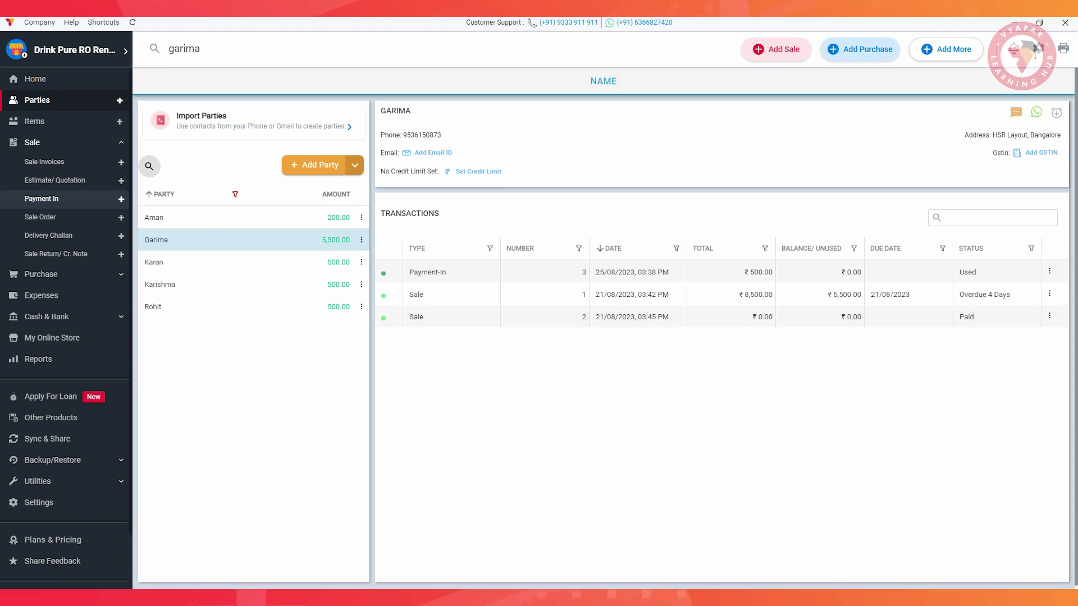
click(419, 294)
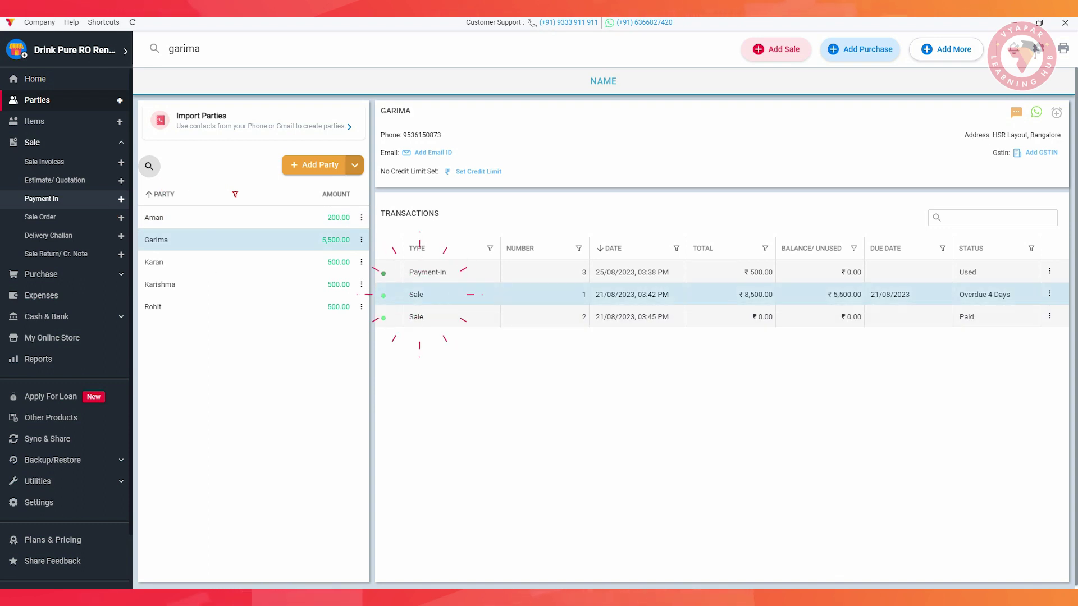
double_click(420, 294)
click(1045, 183)
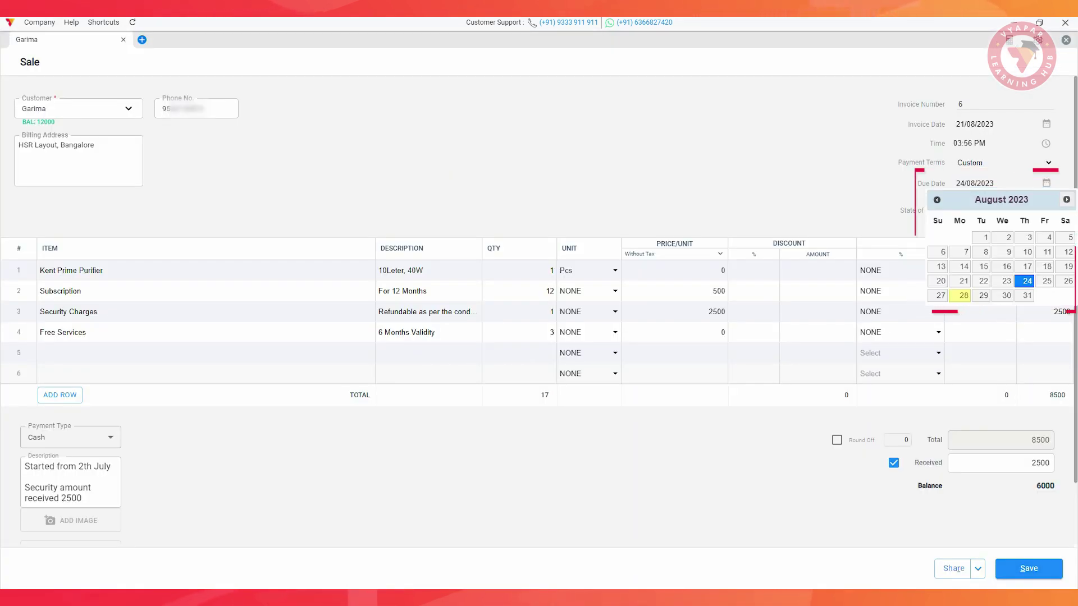
click(1066, 200)
click(941, 295)
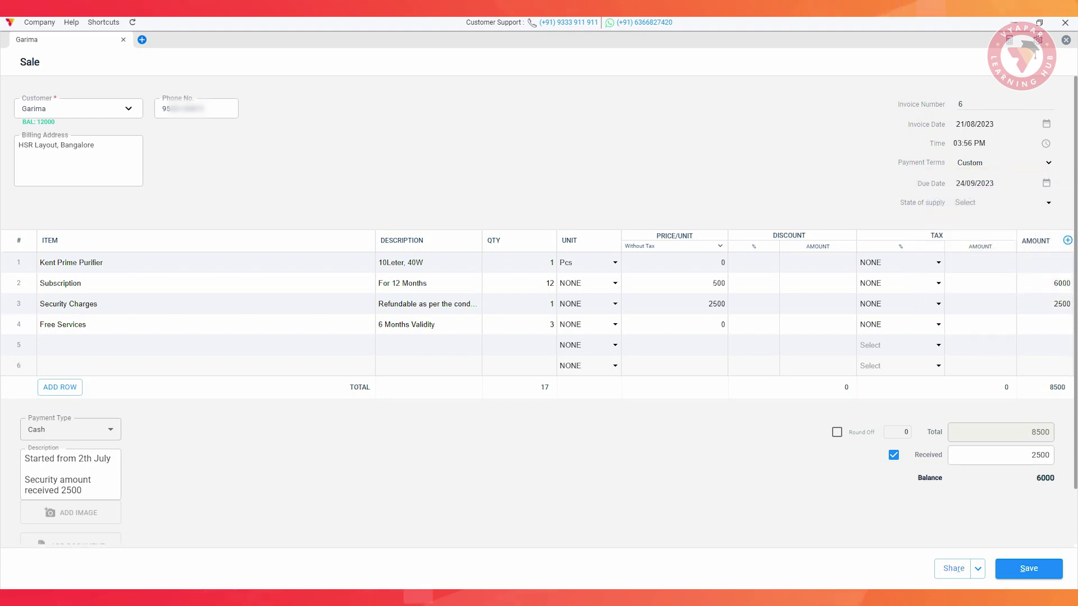
click(1028, 568)
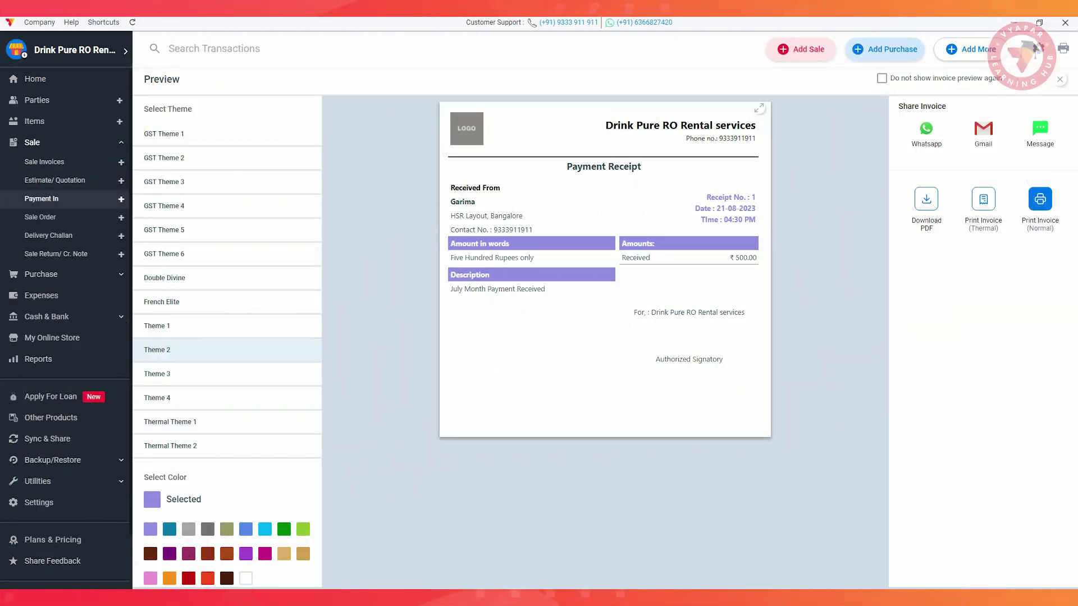
key(Escape)
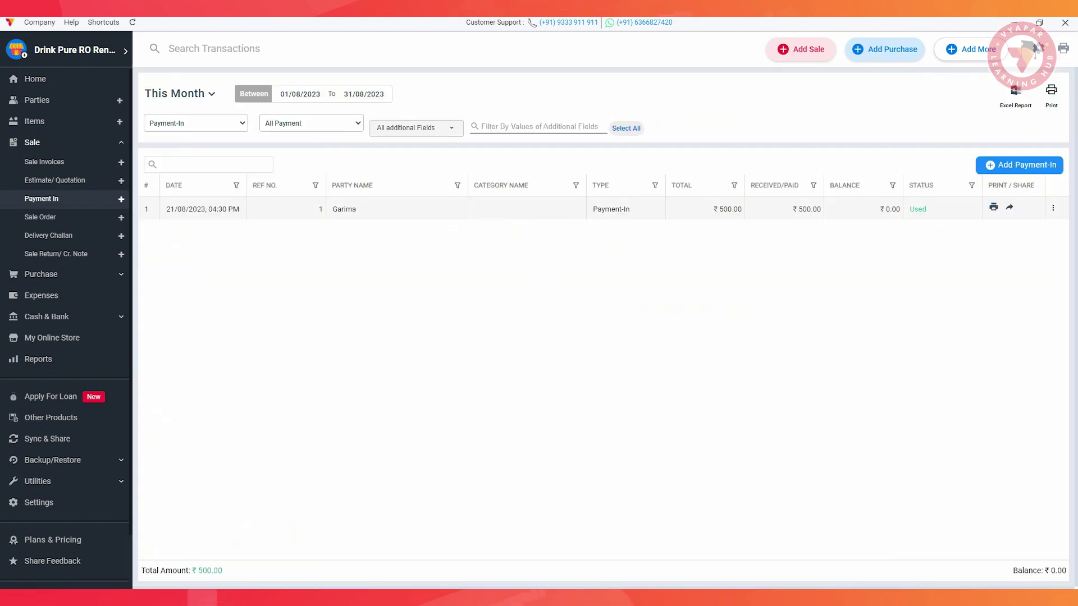
click(34, 121)
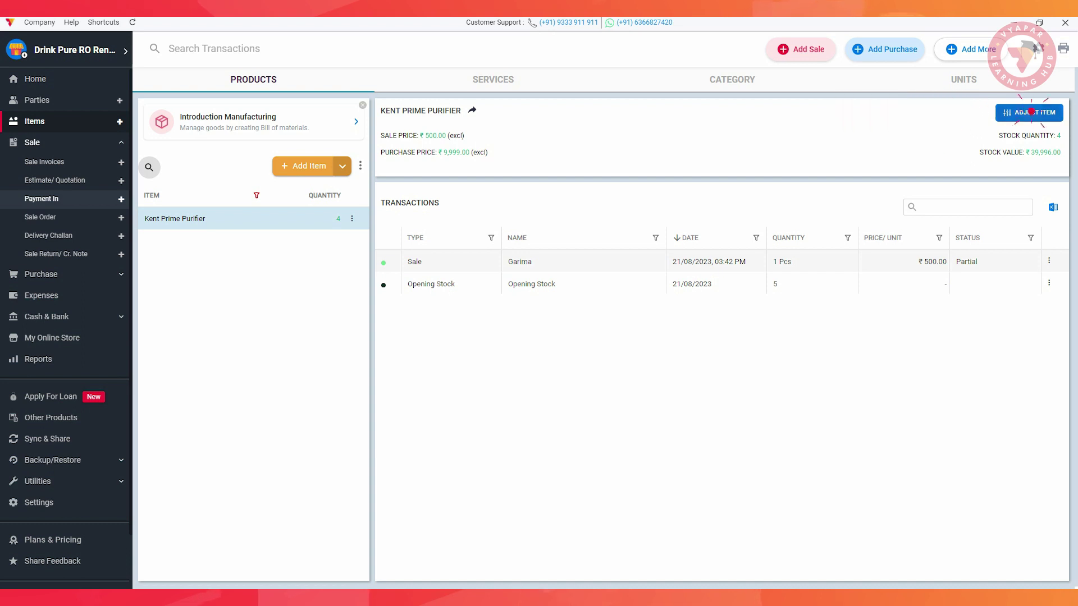
Adjust Kent Prime Purifier stock by adding 1 piece, with a note about the customer's disconnection.
text(1)
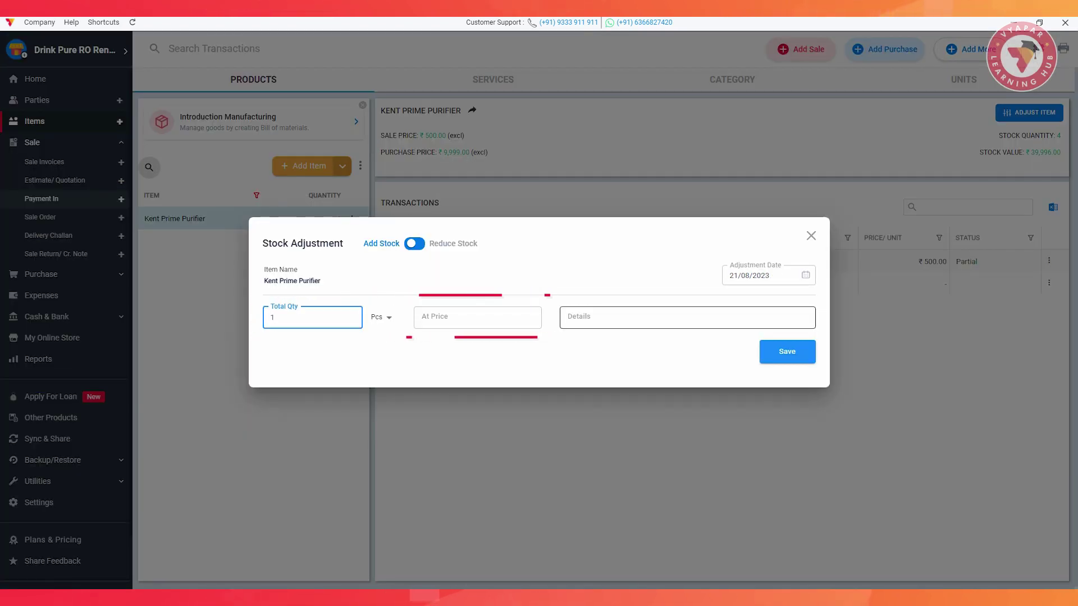
click(567, 317)
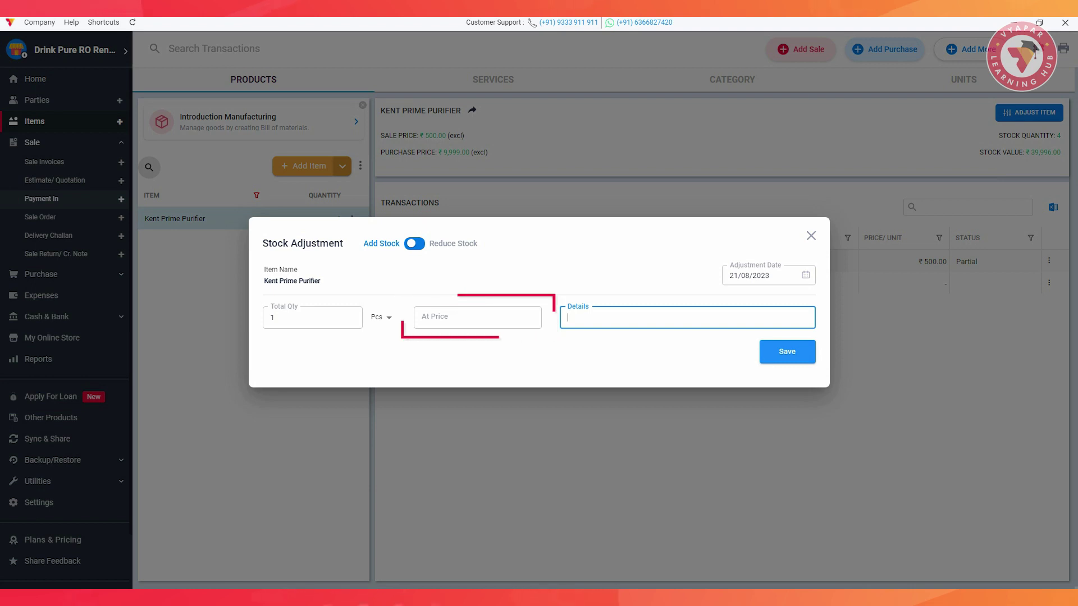
text(Disconnected from Rohit)
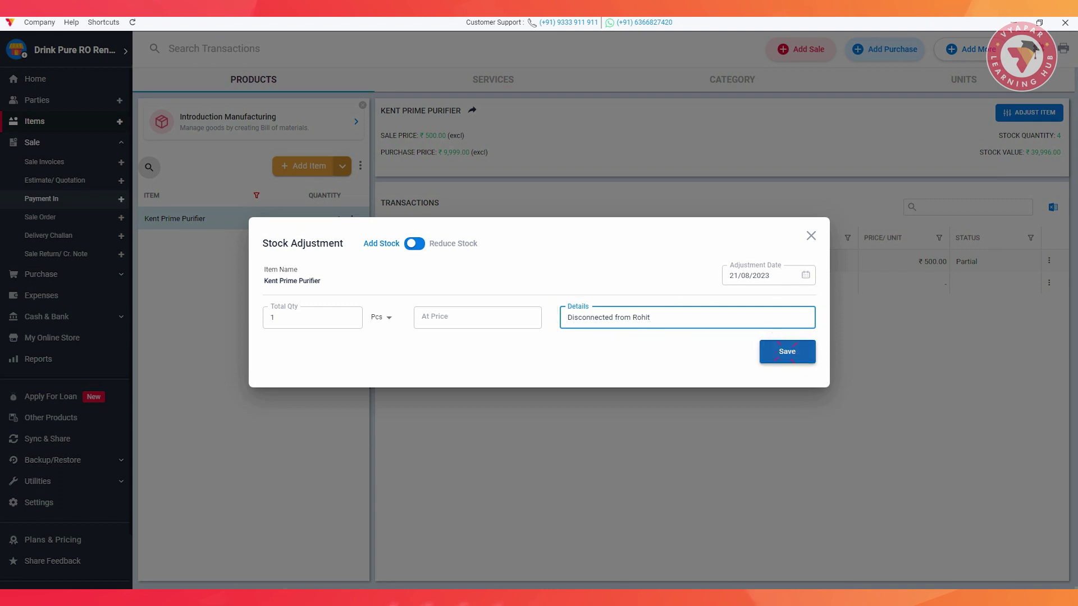
key(Return)
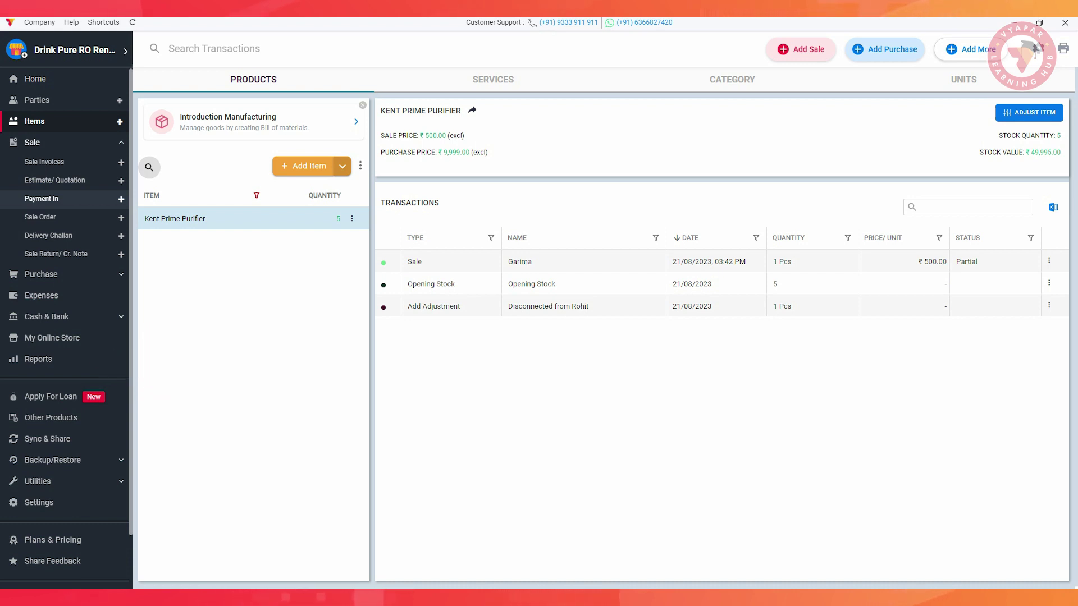
click(41, 358)
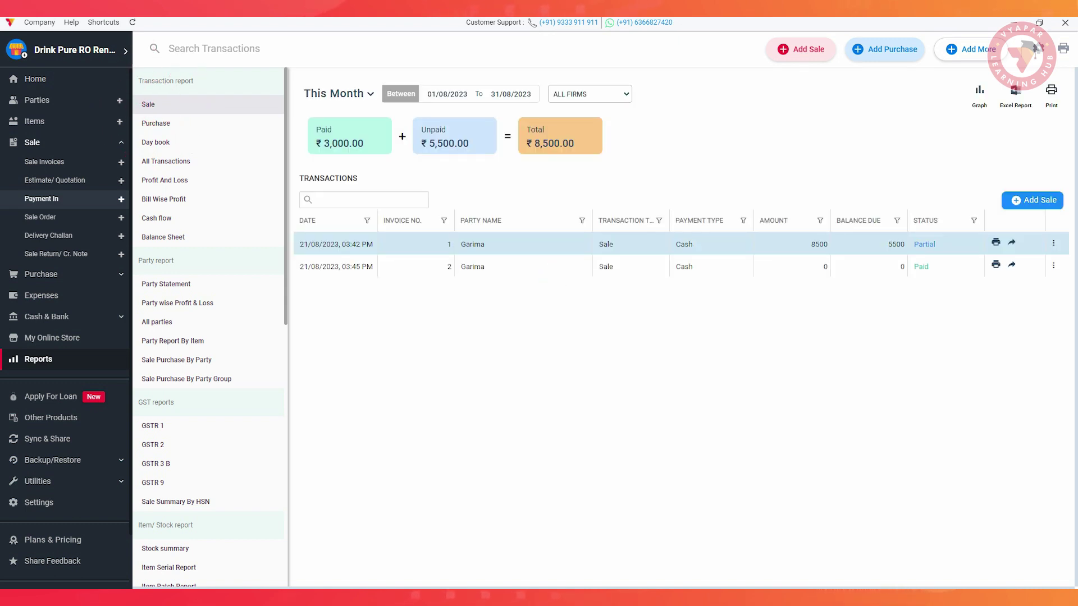
Preview the sale report printout with payment status and descriptions included.
click(582, 220)
key(Escape)
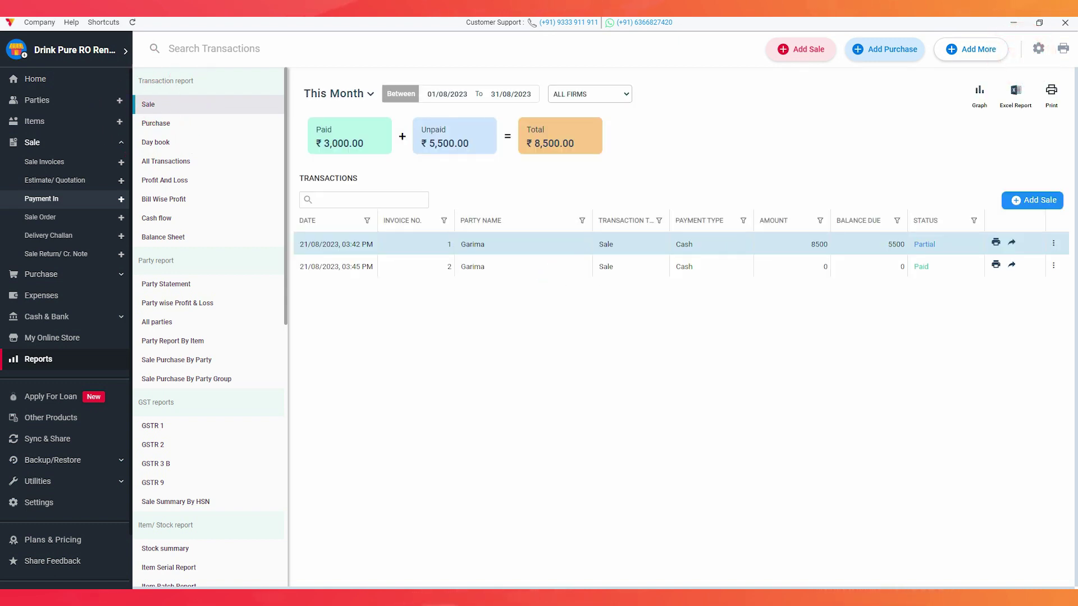
click(1051, 91)
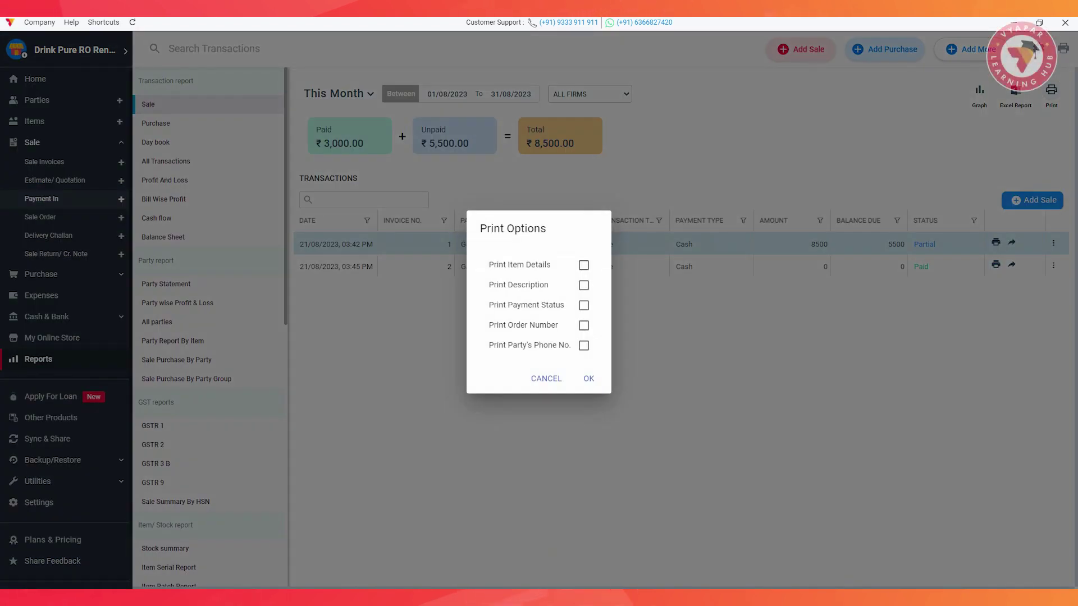
click(584, 306)
click(584, 285)
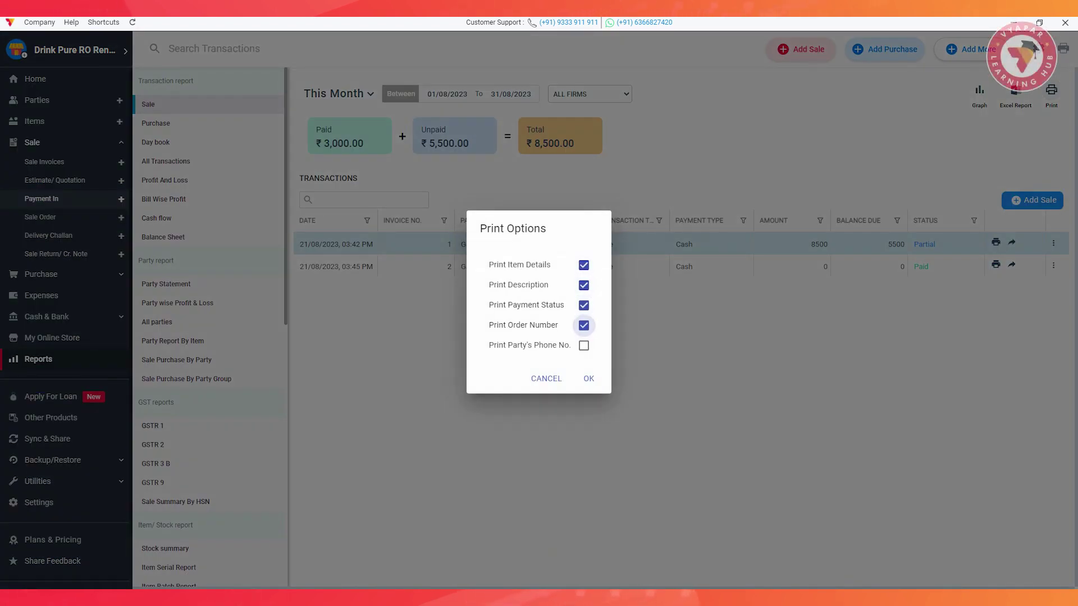
click(588, 378)
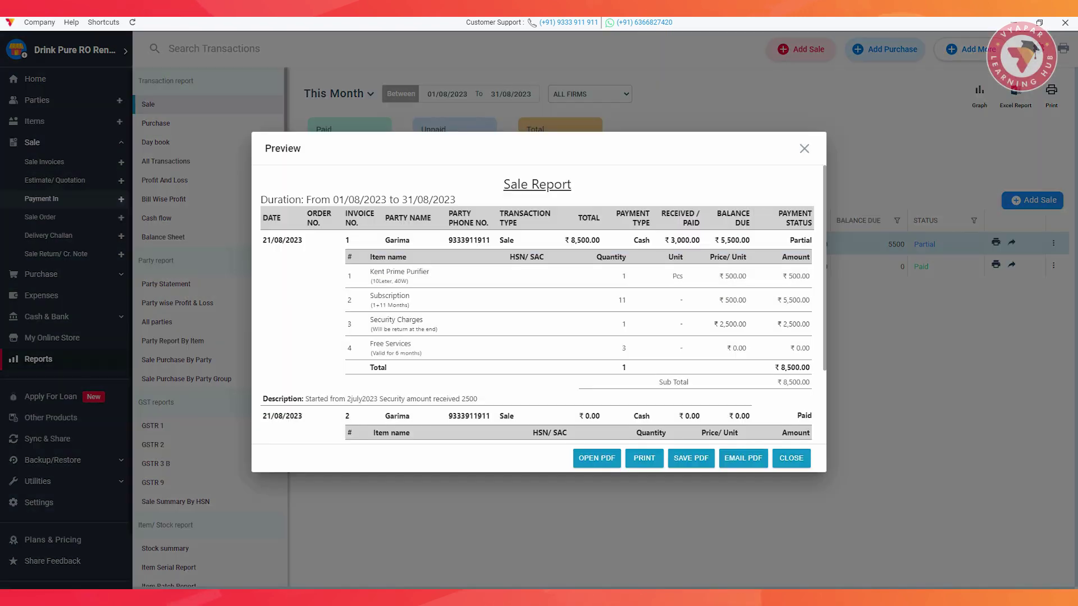
Look through the sale report preview, close it, and open the Day book report.
scroll(536, 303, down, 5)
scroll(537, 303, down, 1)
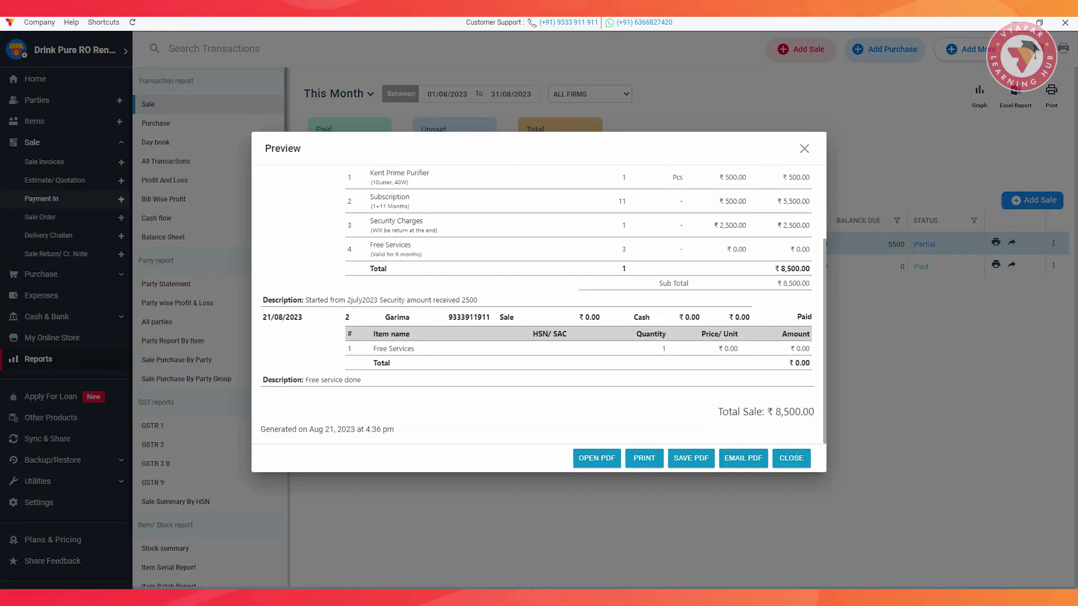
scroll(537, 303, up, 3)
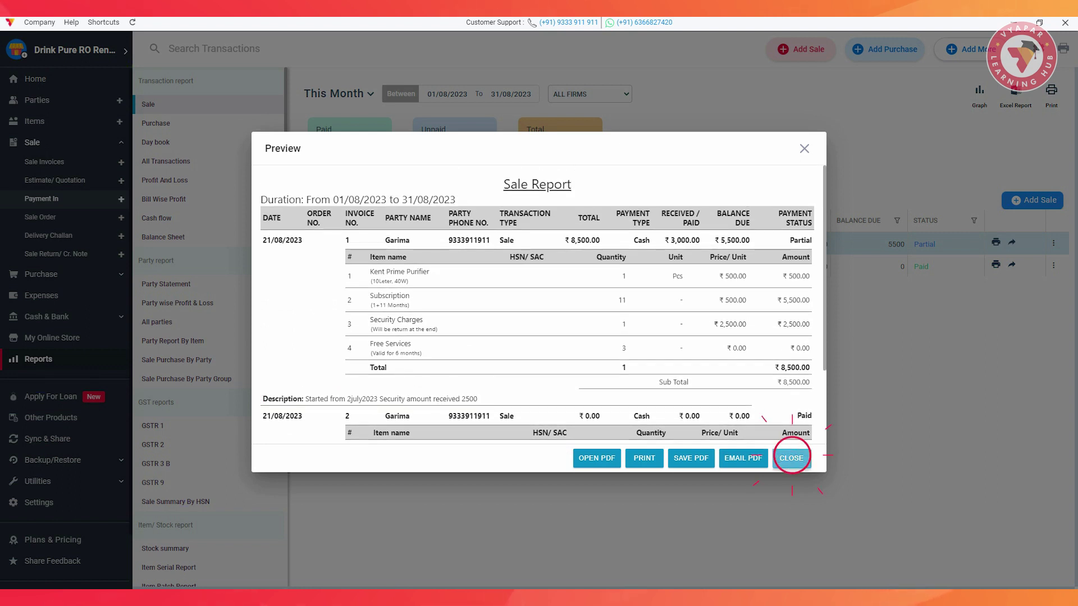
click(791, 458)
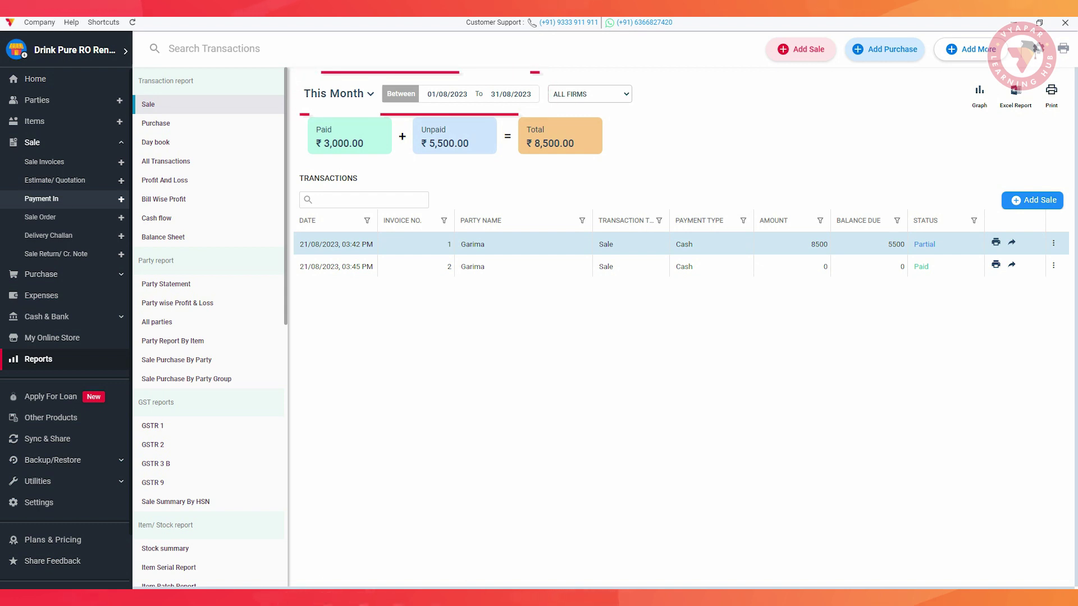
click(155, 142)
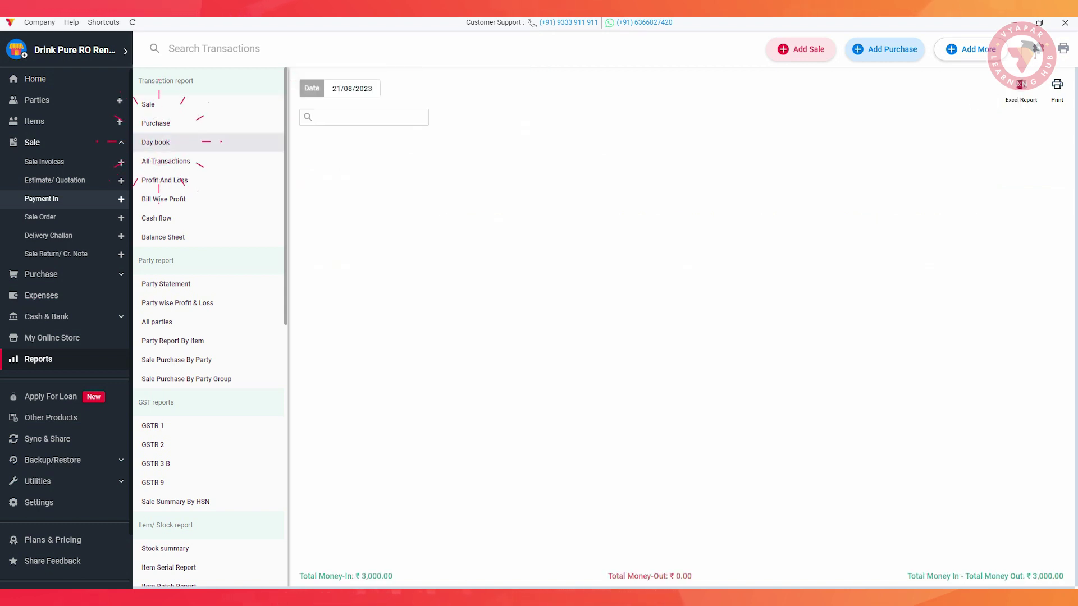
Open the All Transactions report and check its transaction-type and date filters without changes.
key(Escape)
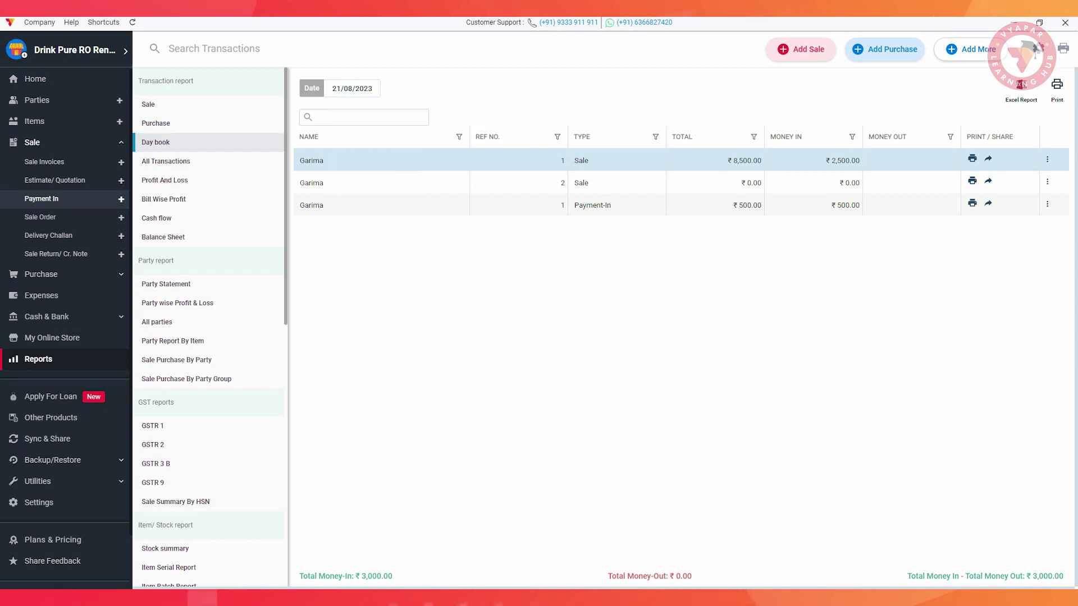
click(174, 161)
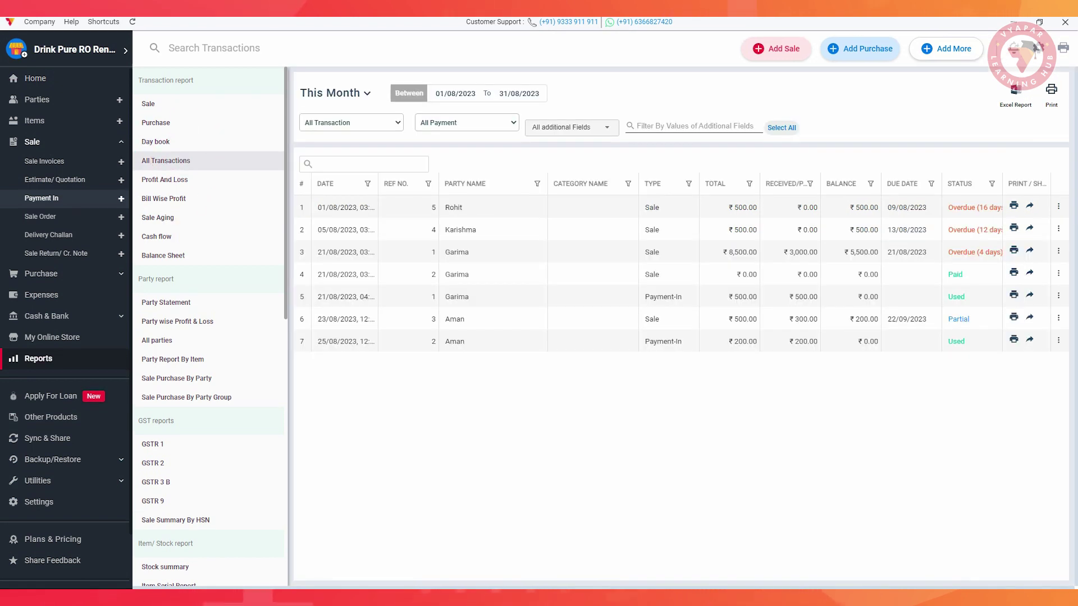
click(351, 123)
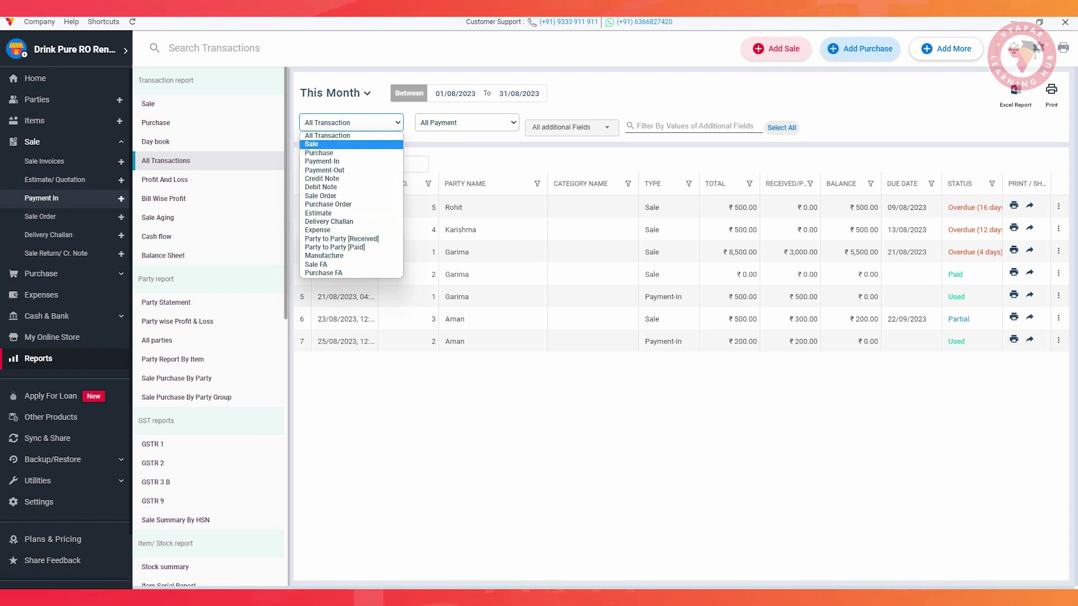
key(Escape)
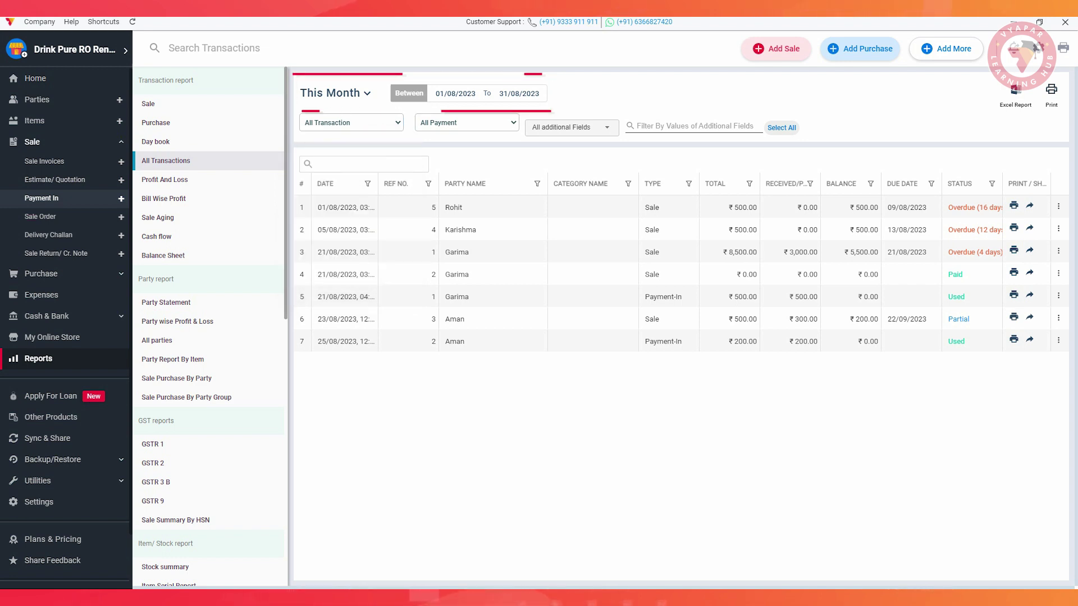
click(456, 93)
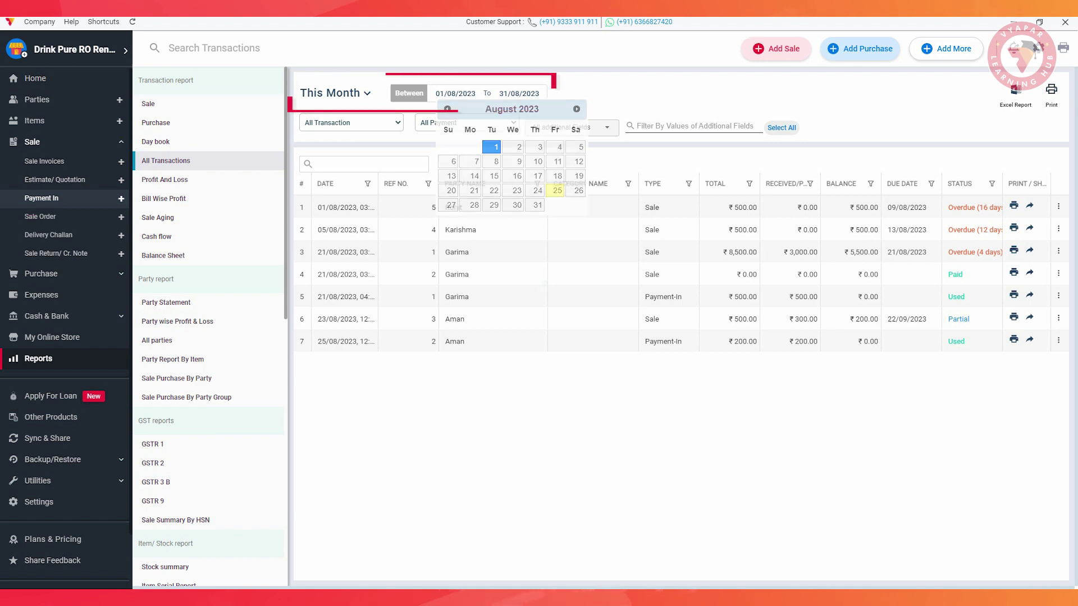
key(Escape)
Filter the report to Overdue payments and briefly open the first overdue sale invoice.
click(466, 122)
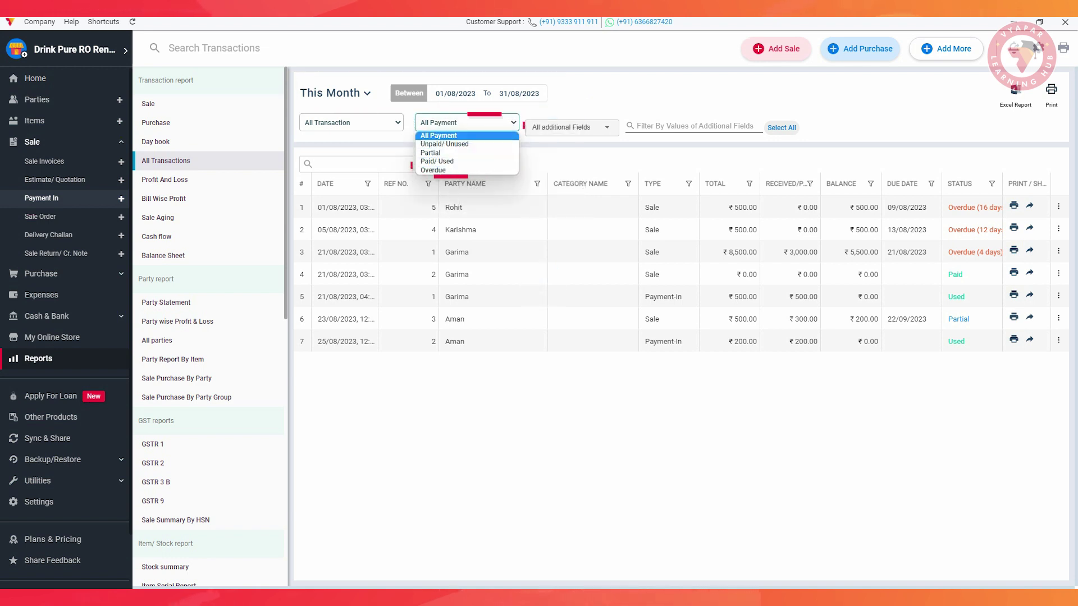
key(Return)
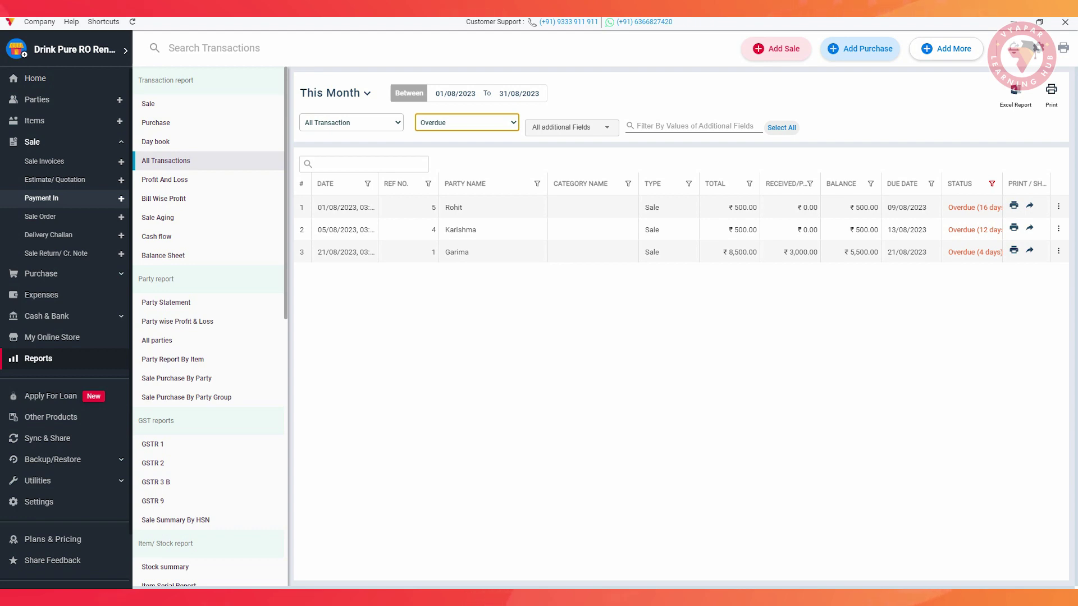
double_click(354, 207)
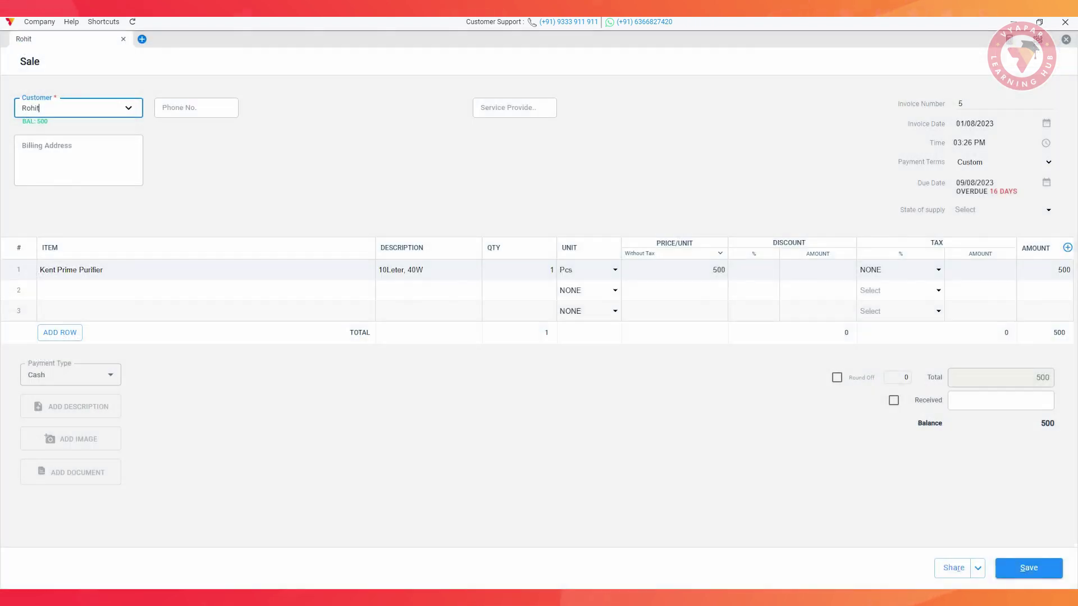
key(Escape)
click(631, 332)
Search a party's transactions from 01/08/2023 and filter to one service provider's entries.
text(garima)
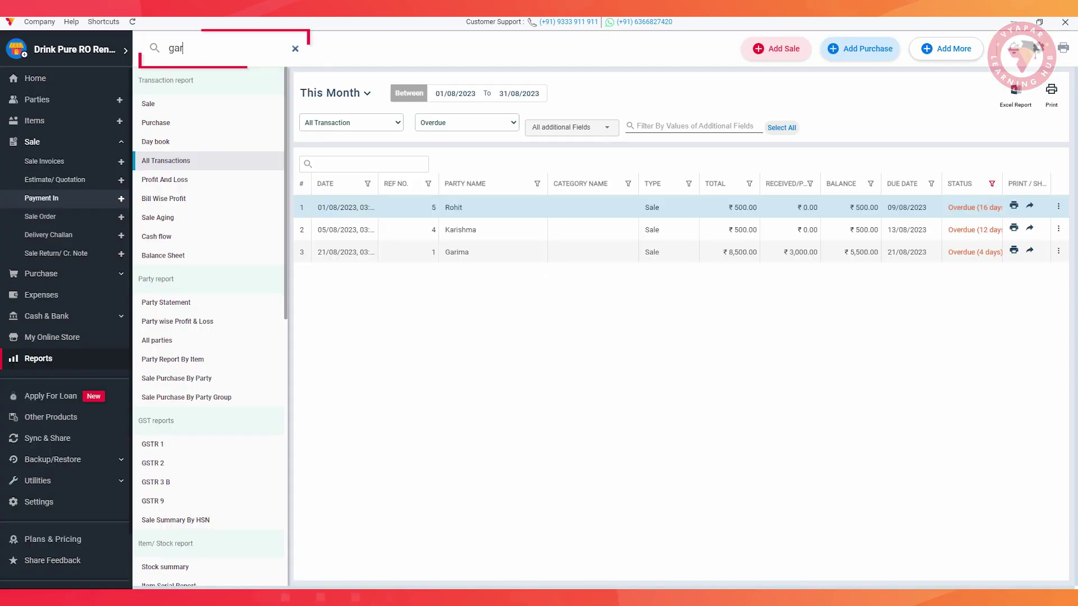
click(203, 108)
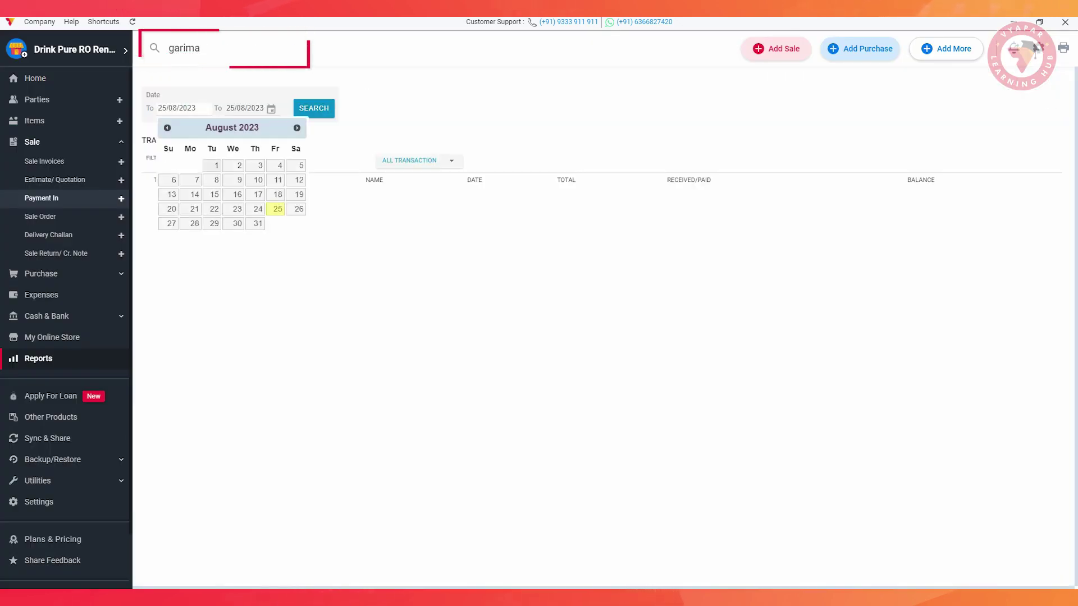
click(214, 164)
click(313, 108)
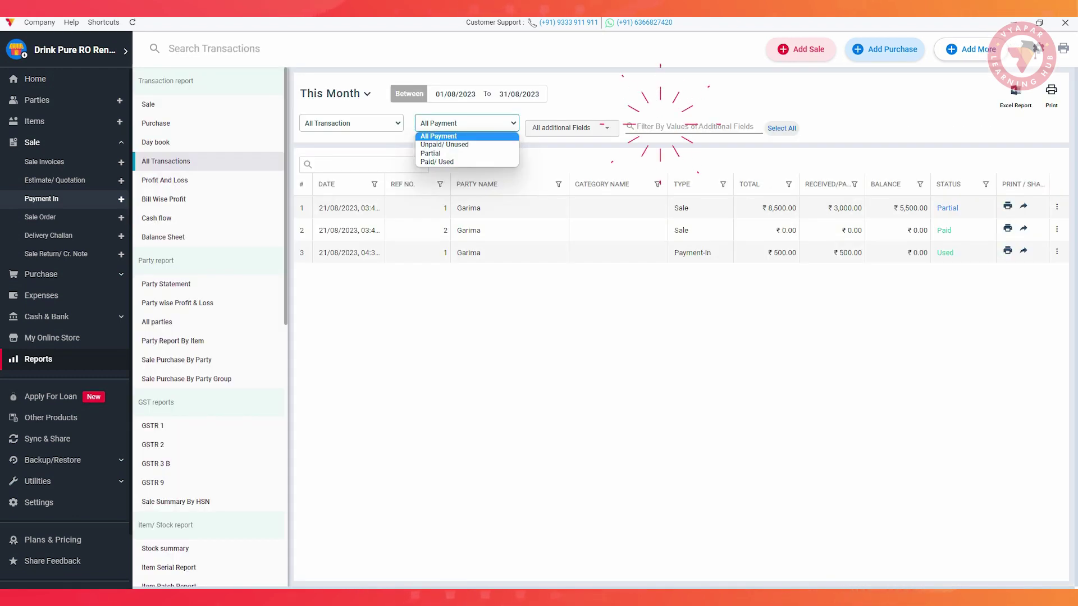
click(662, 126)
click(637, 164)
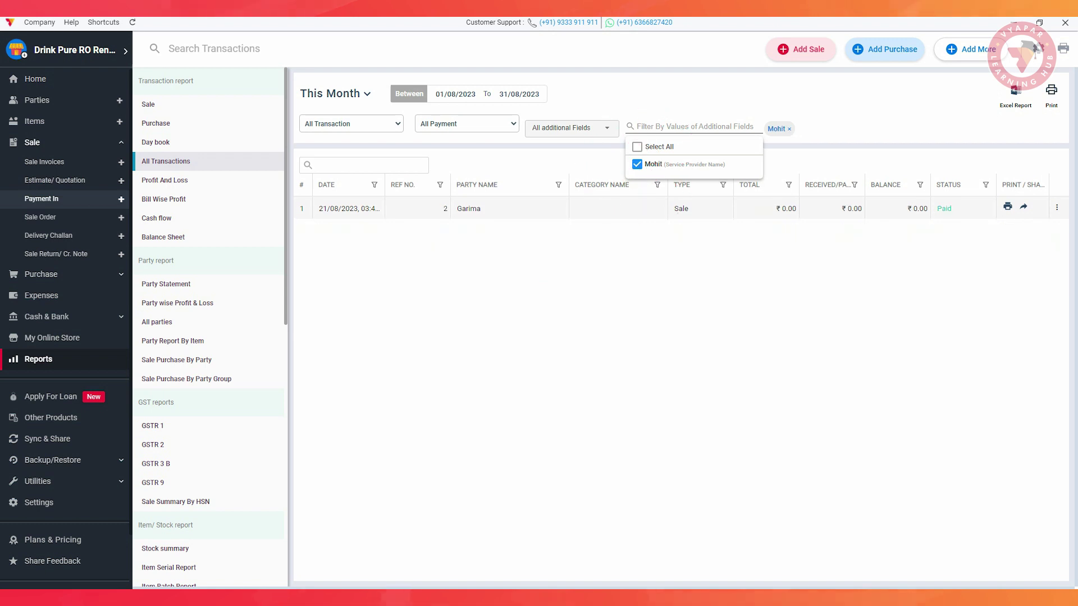
key(Escape)
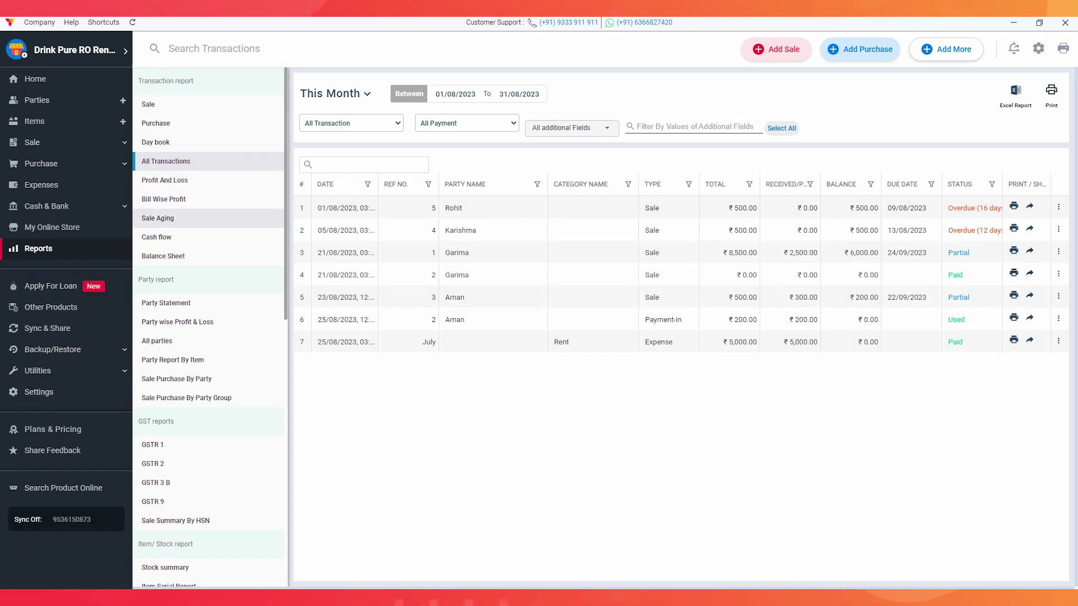
Check the Sale Aging report, expand the first party's outstanding invoices and reminder options, then open Party Statement.
click(163, 219)
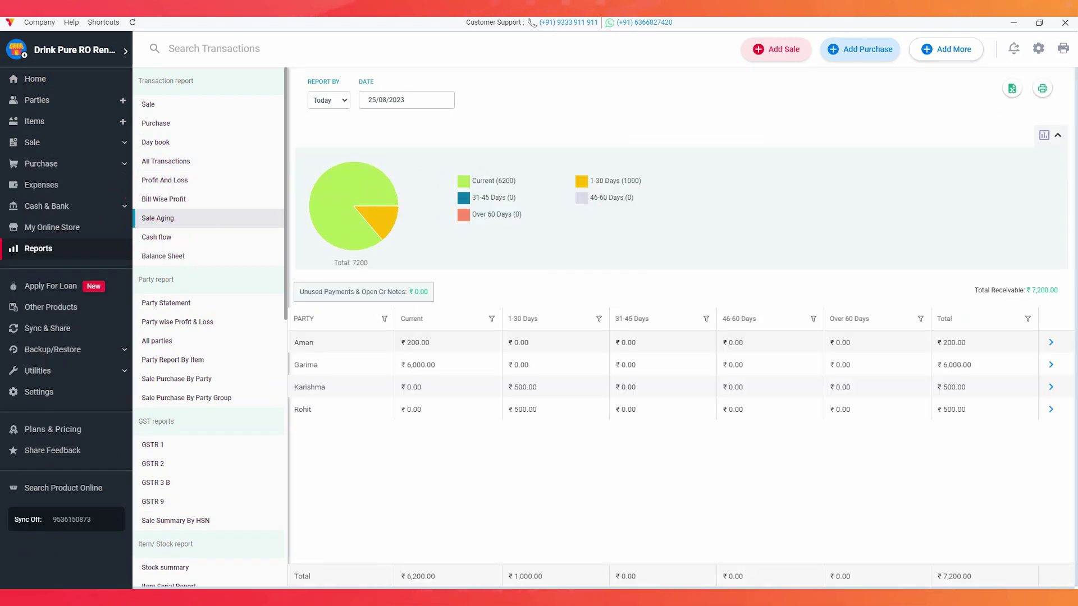
click(406, 99)
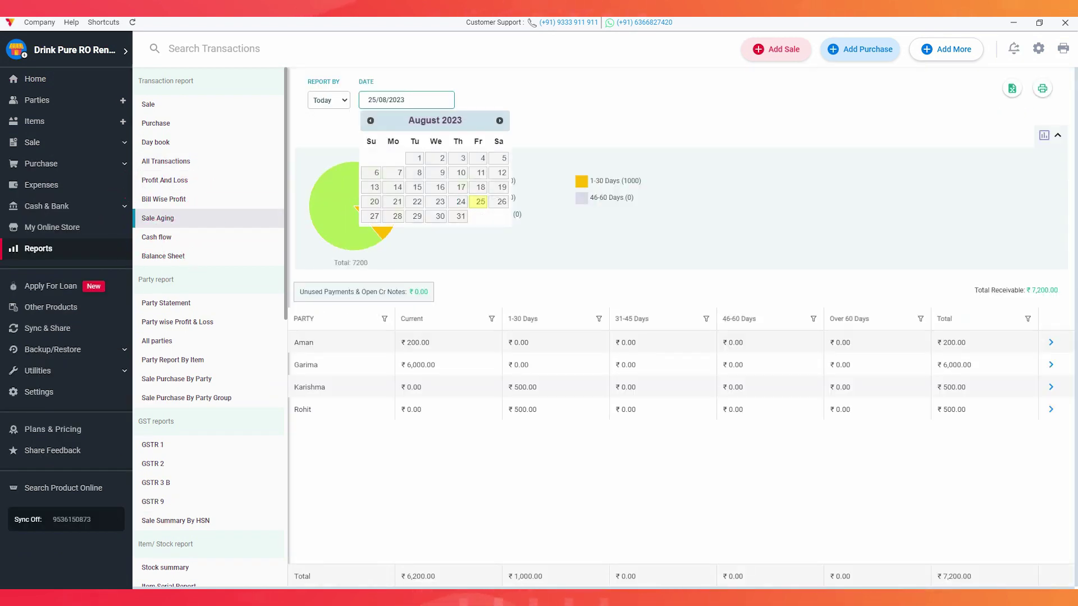
key(Escape)
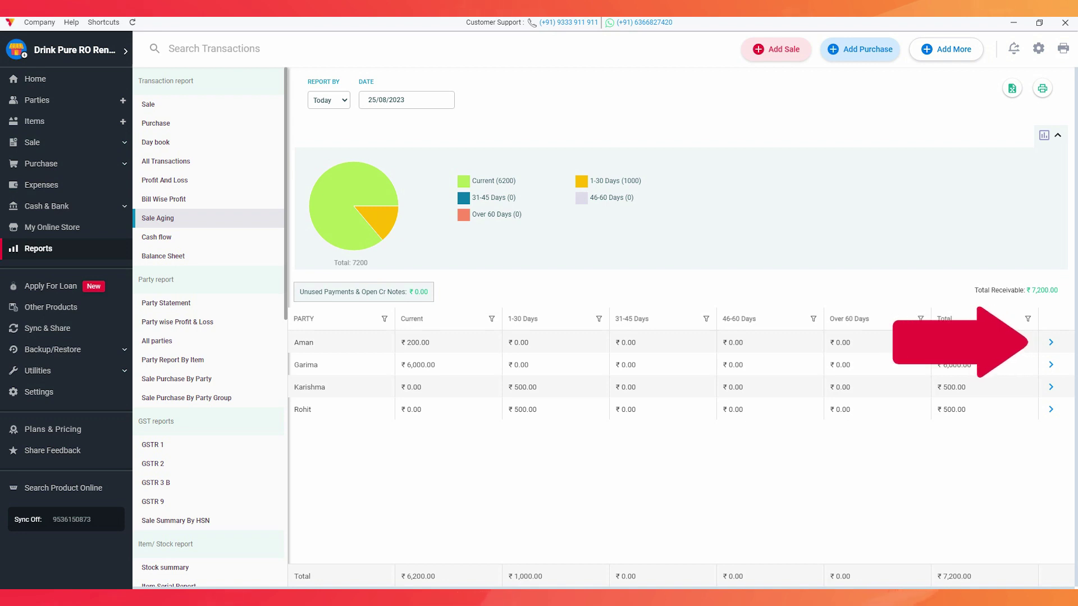
click(1051, 342)
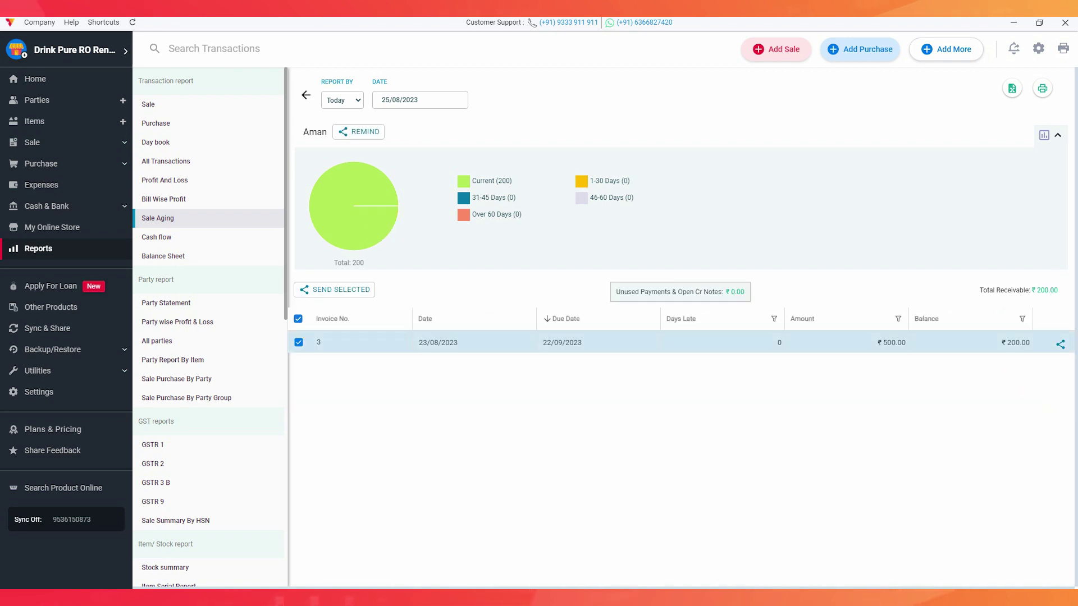
click(358, 131)
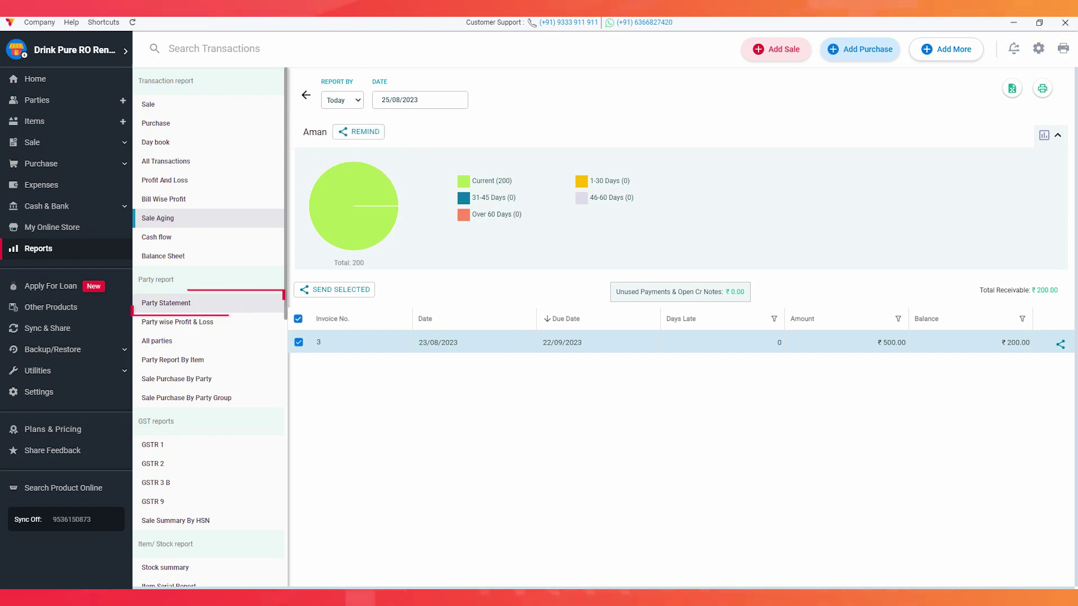
click(167, 303)
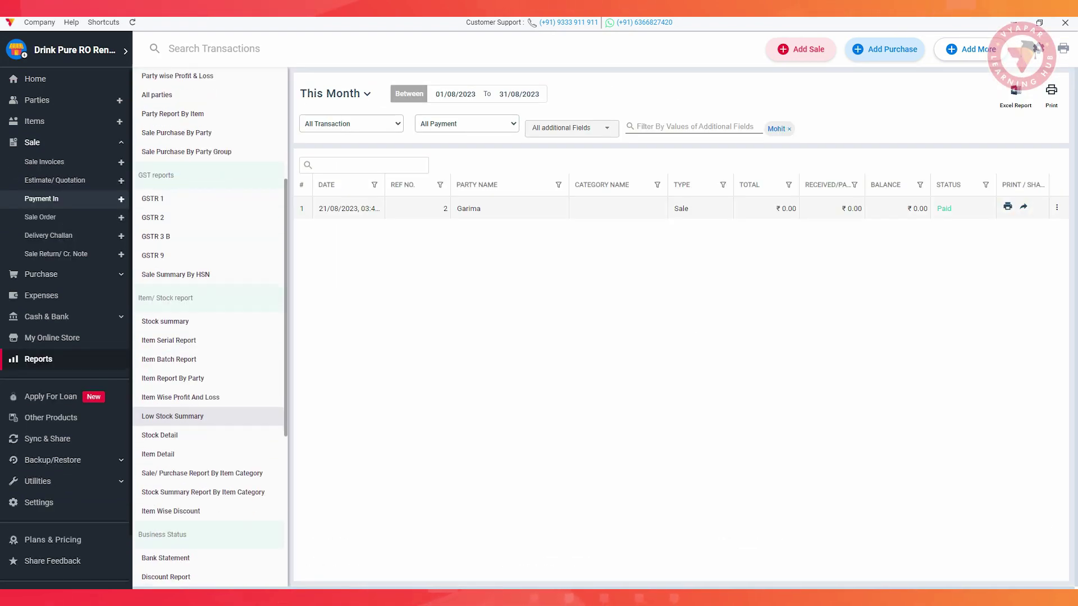
scroll(209, 325, down, 5)
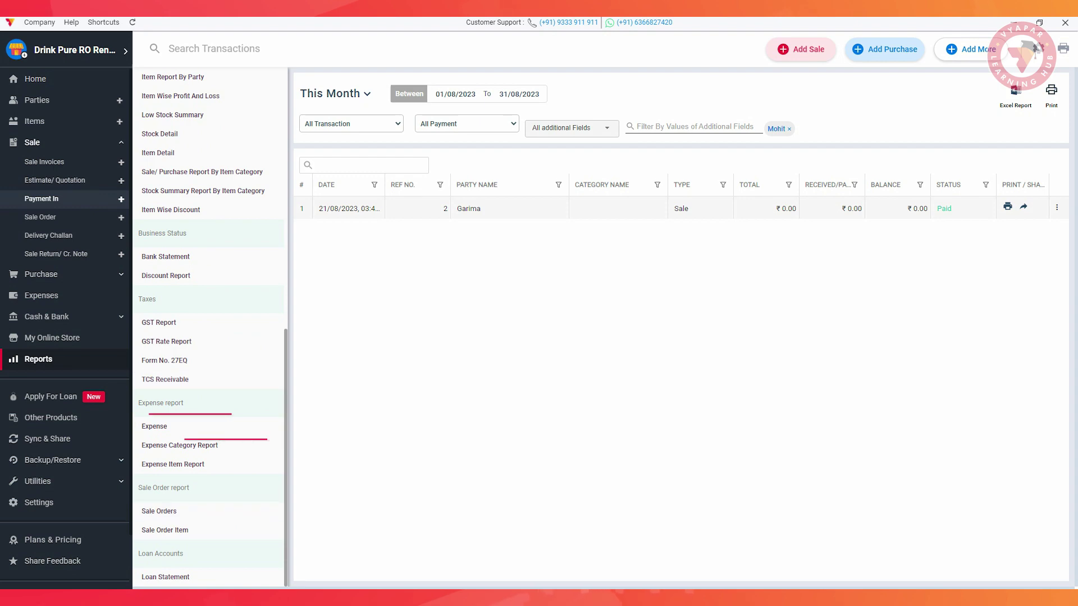